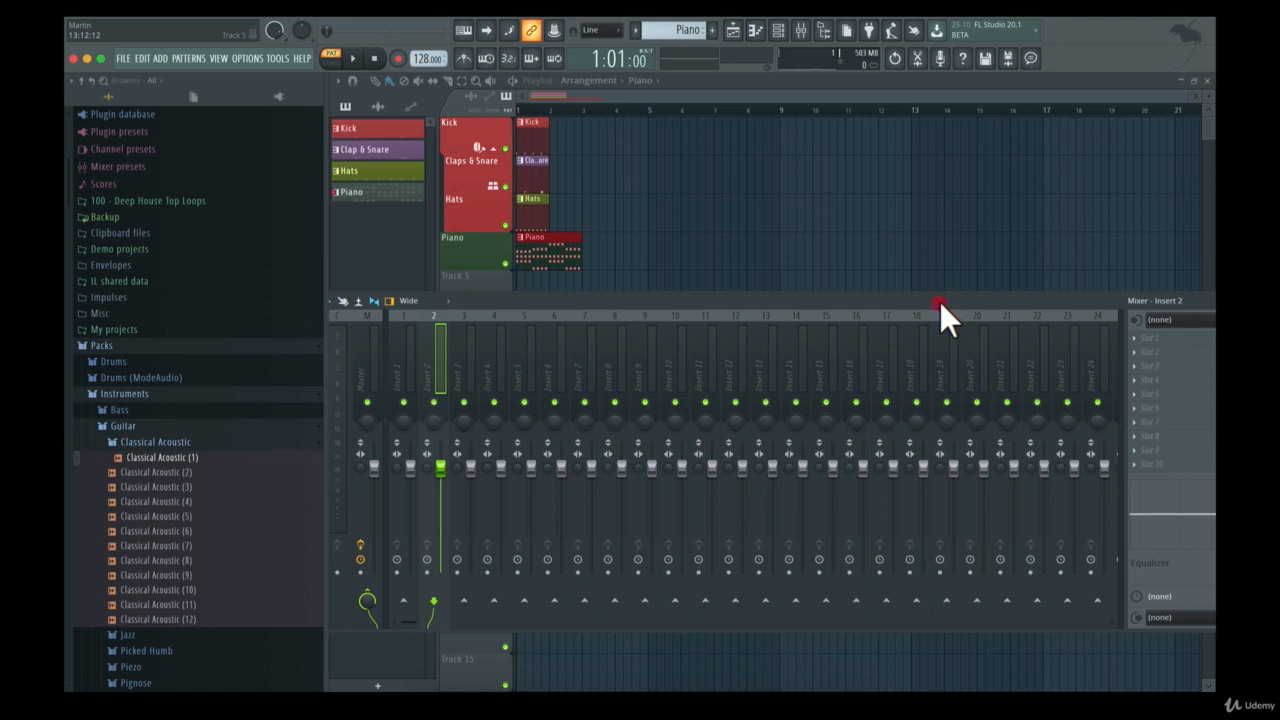
Load Fruity Delay 2 into the first effect slot of mixer track Insert 2 and place its window above the mixer
left_click_drag(940, 301, 816, 290)
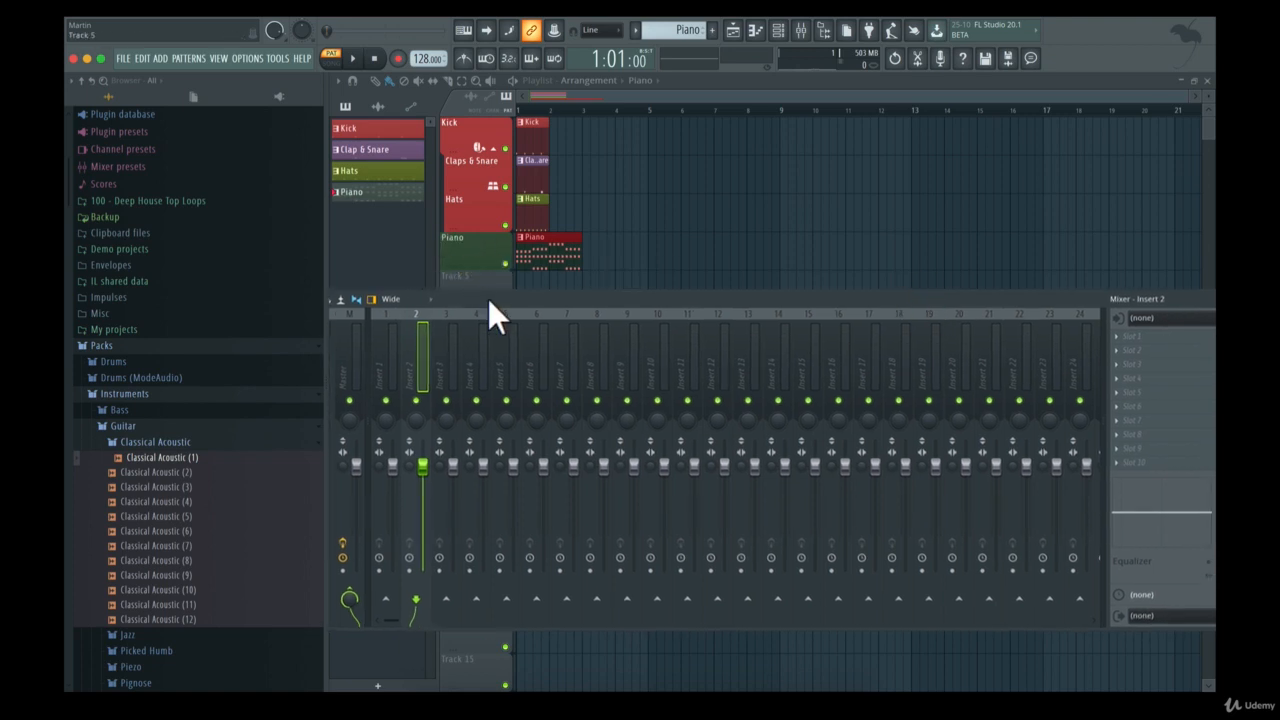
left_click_drag(493, 298, 461, 296)
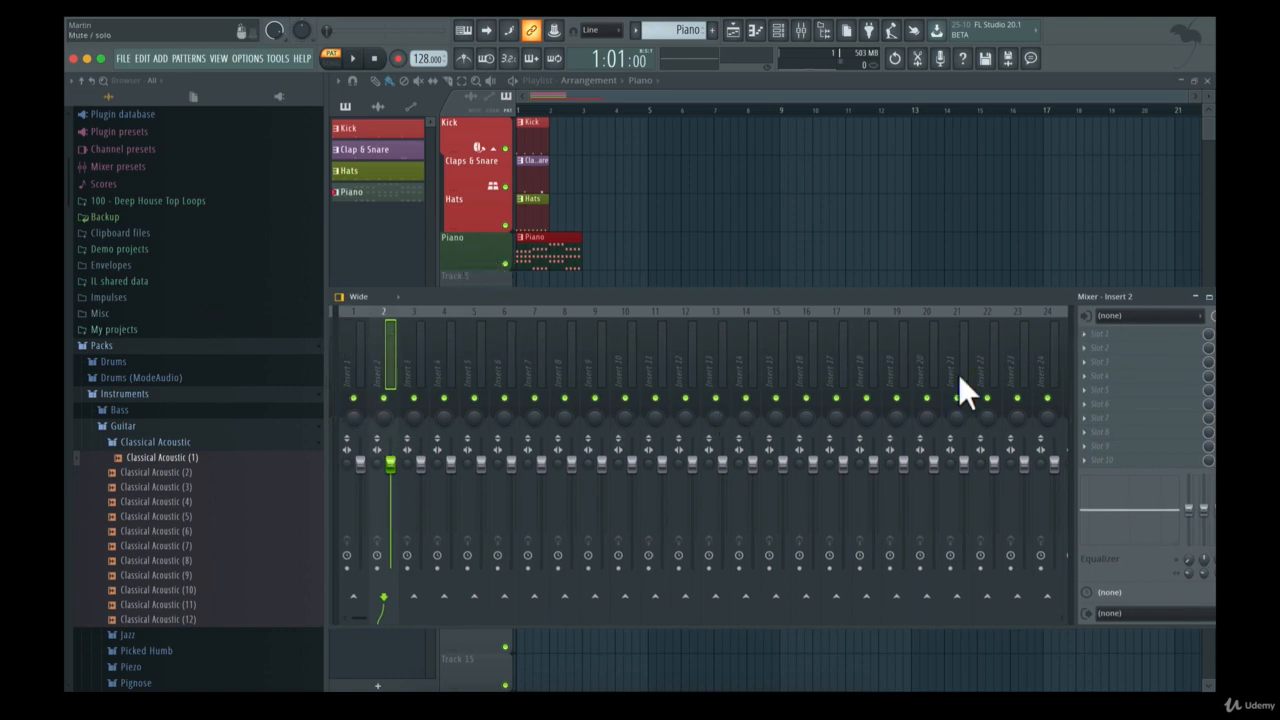
left_click_drag(1070, 301, 1034, 297)
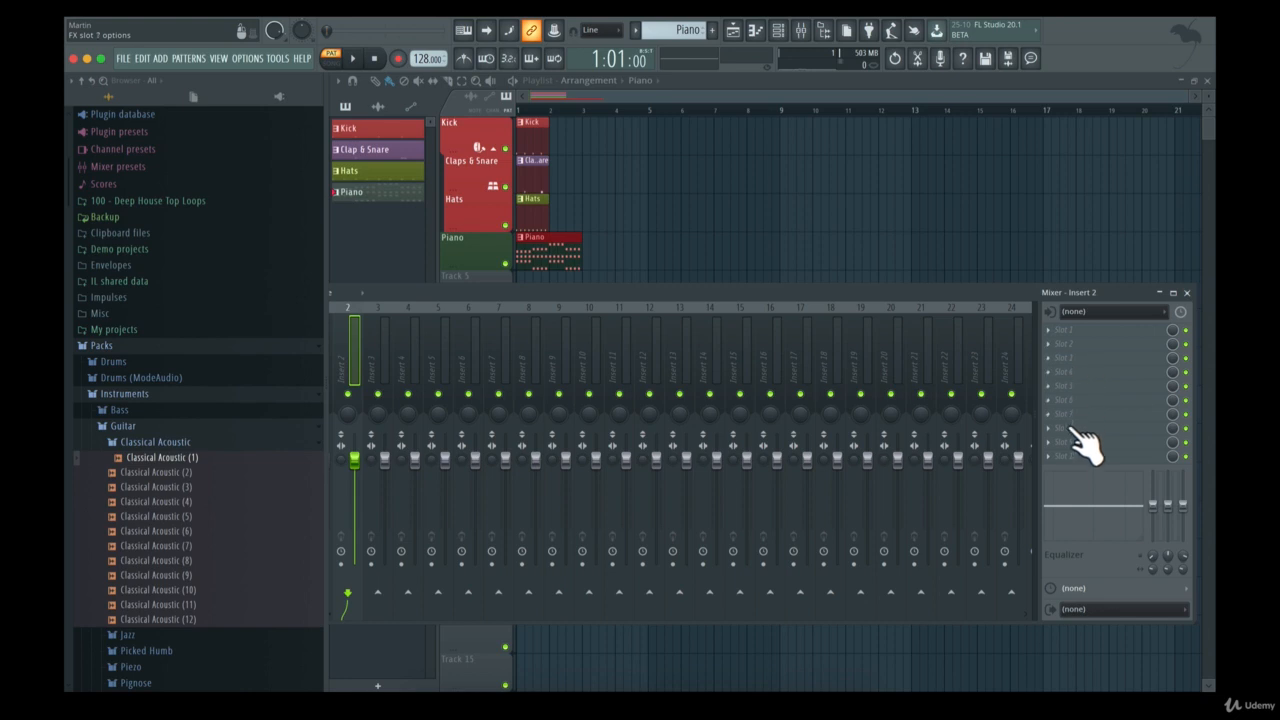
left_click(1048, 328)
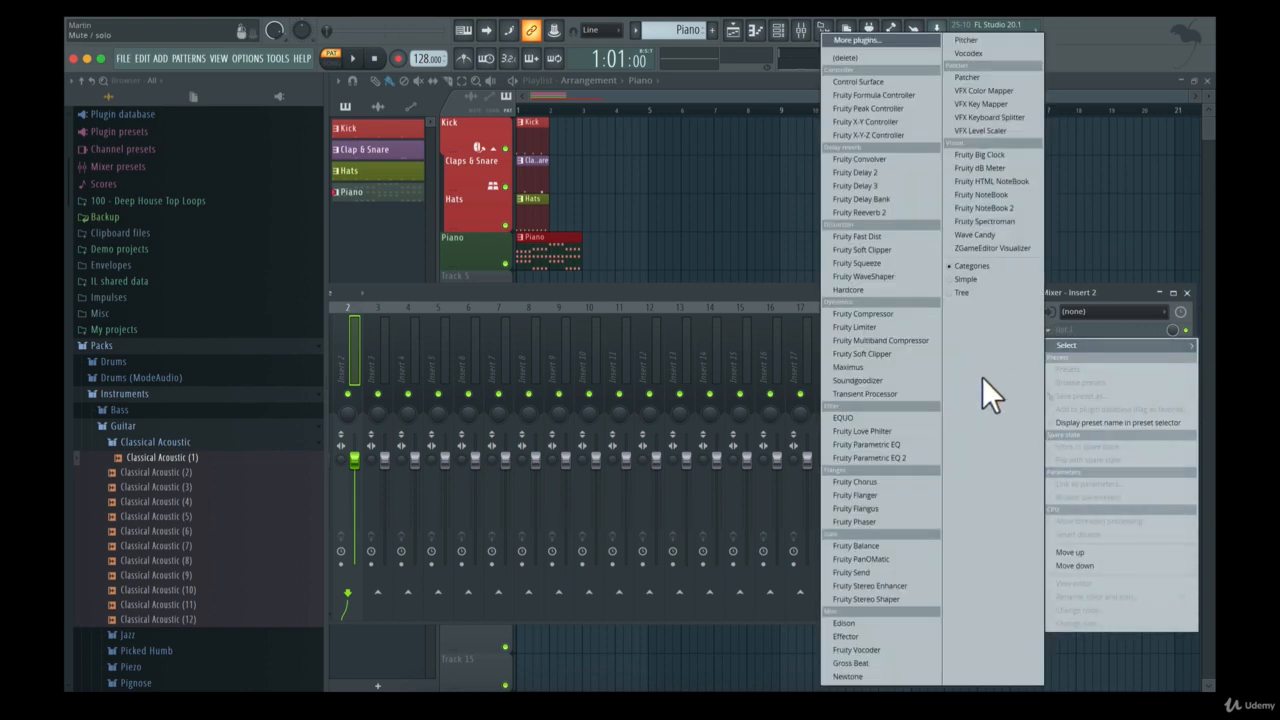
left_click(872, 173)
left_click_drag(634, 216, 832, 183)
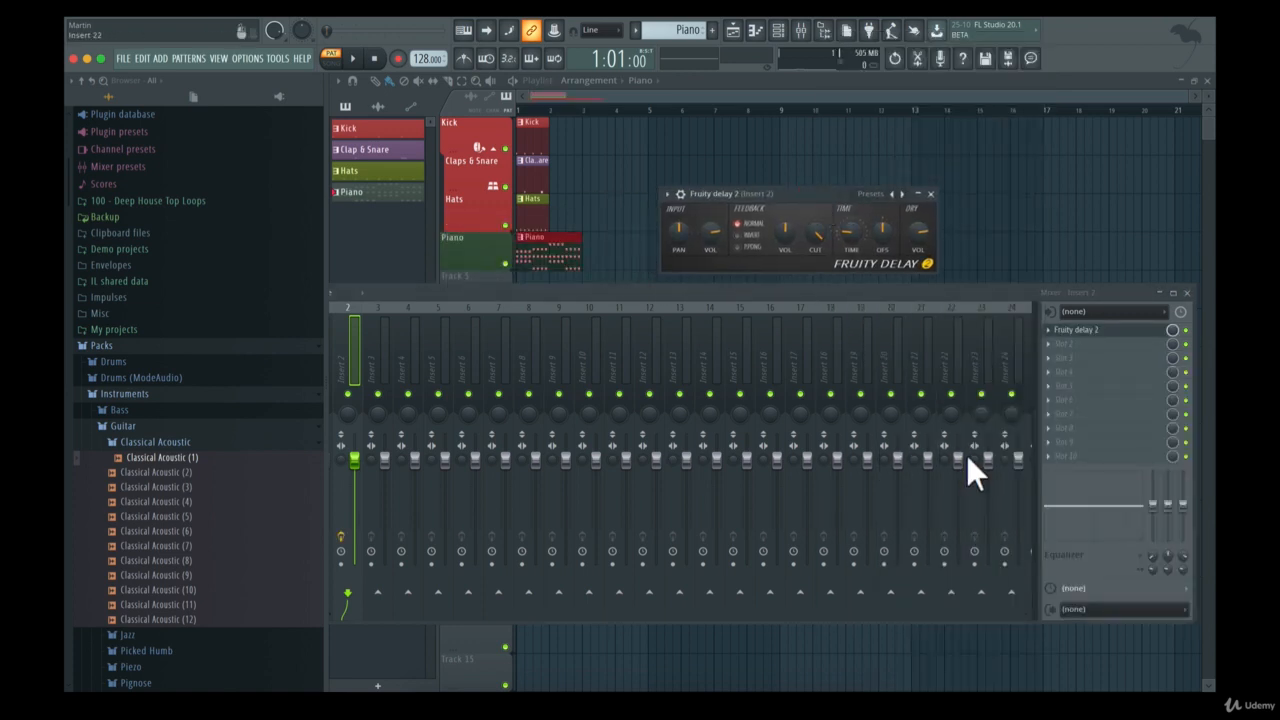
Lower the dry volume of Fruity Delay 2 while the Piano pattern plays, and stop playback
mouse_move(856, 310)
left_mouse_down()
mouse_move(882, 344)
mouse_move(835, 348)
left_mouse_up()
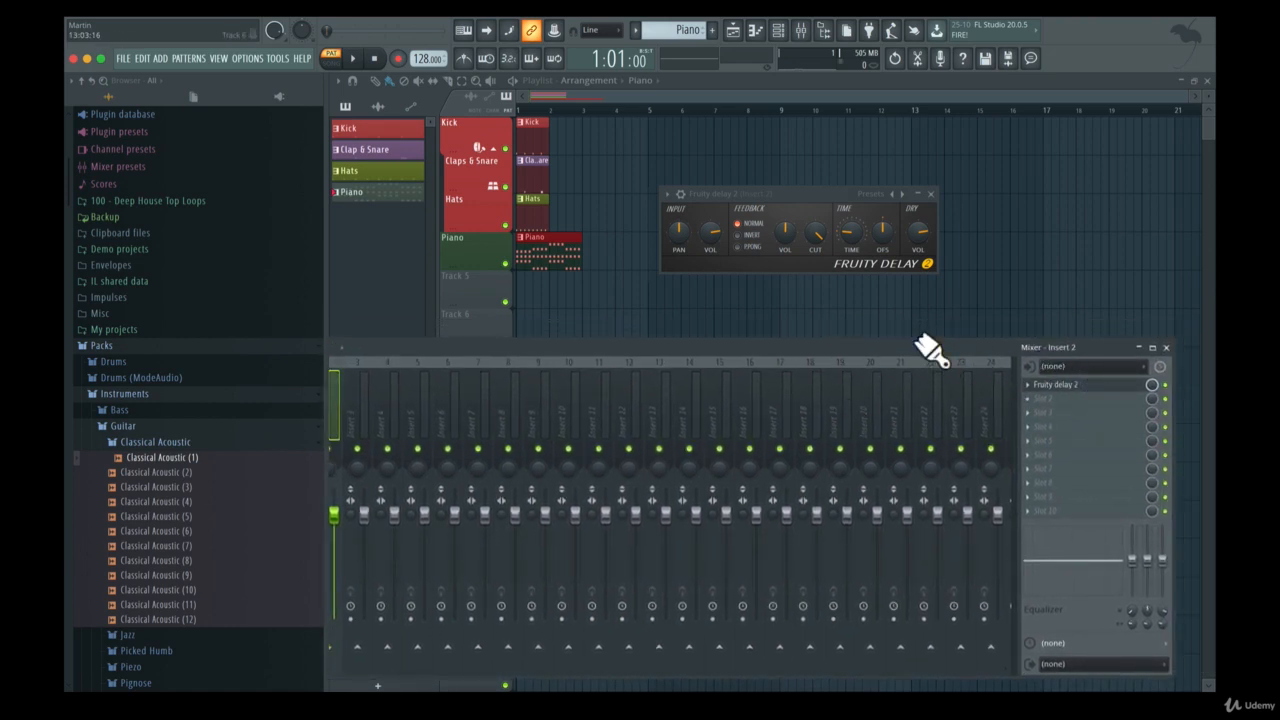
left_click_drag(920, 341, 1084, 329)
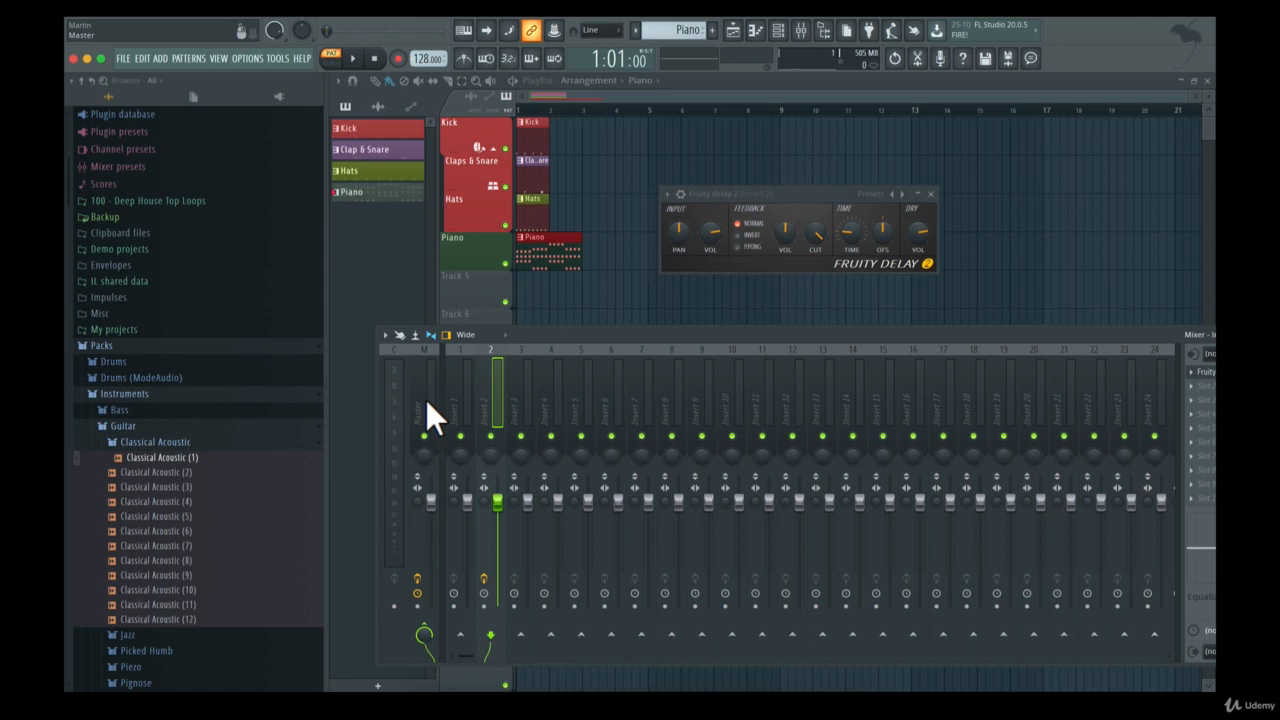
key("space")
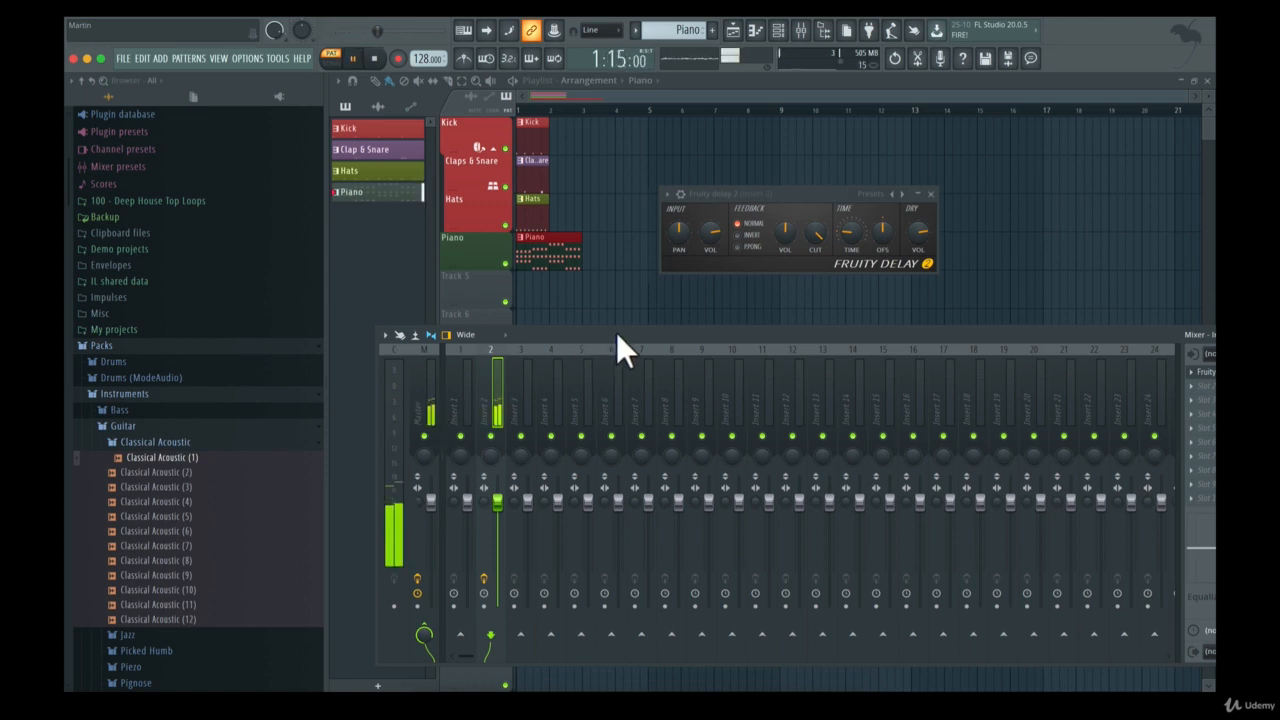
left_click_drag(918, 229, 918, 322)
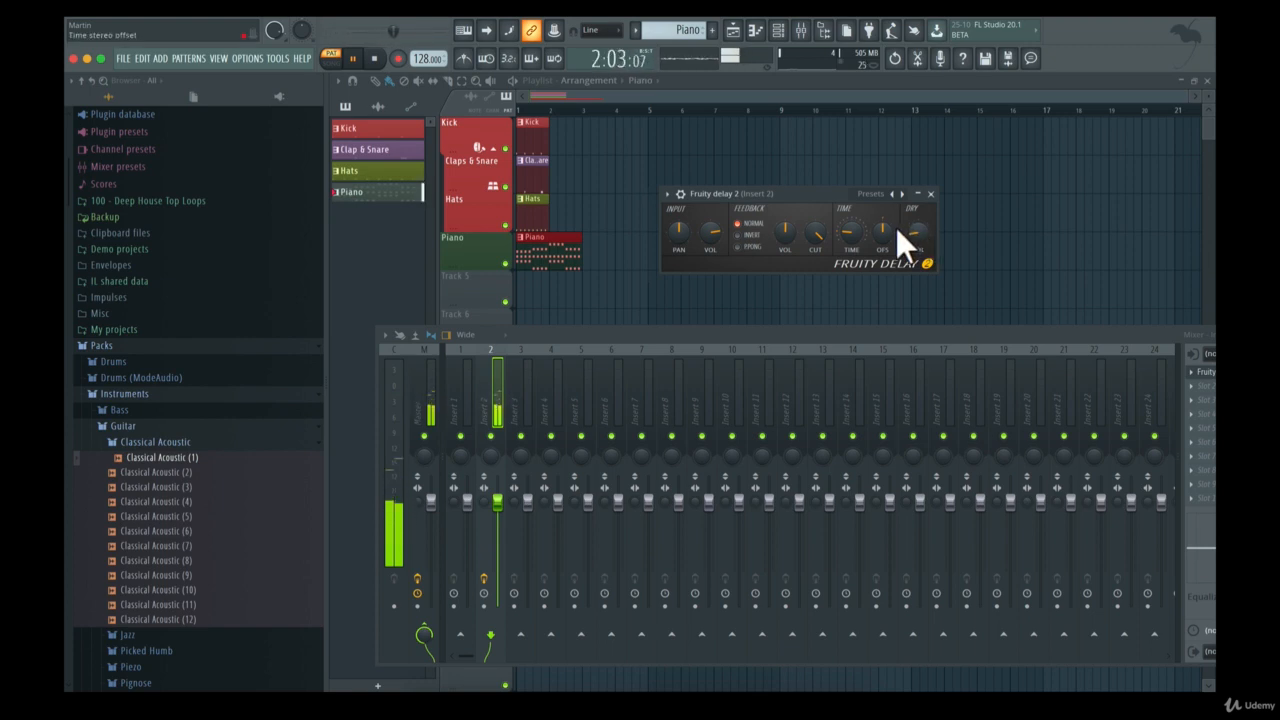
key("space")
Look at the available presets of Fruity Delay 2 without choosing one, and close the plugin window
left_click(875, 193)
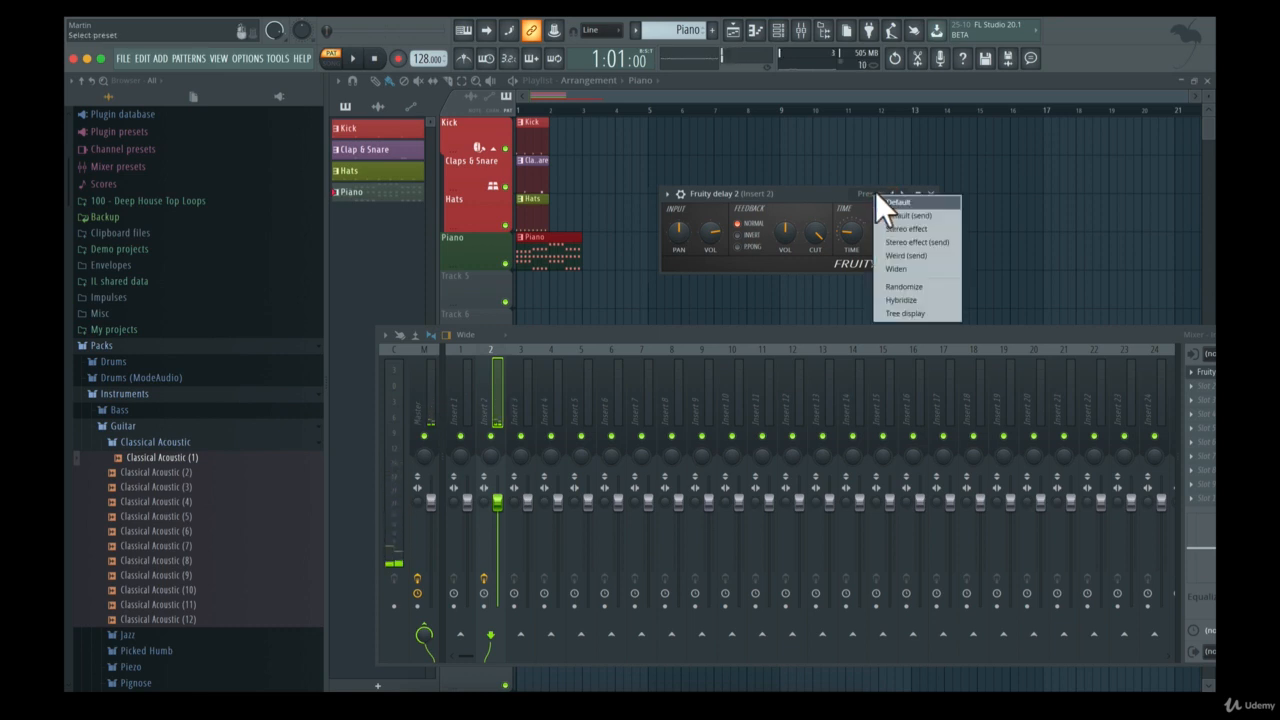
left_click(780, 188)
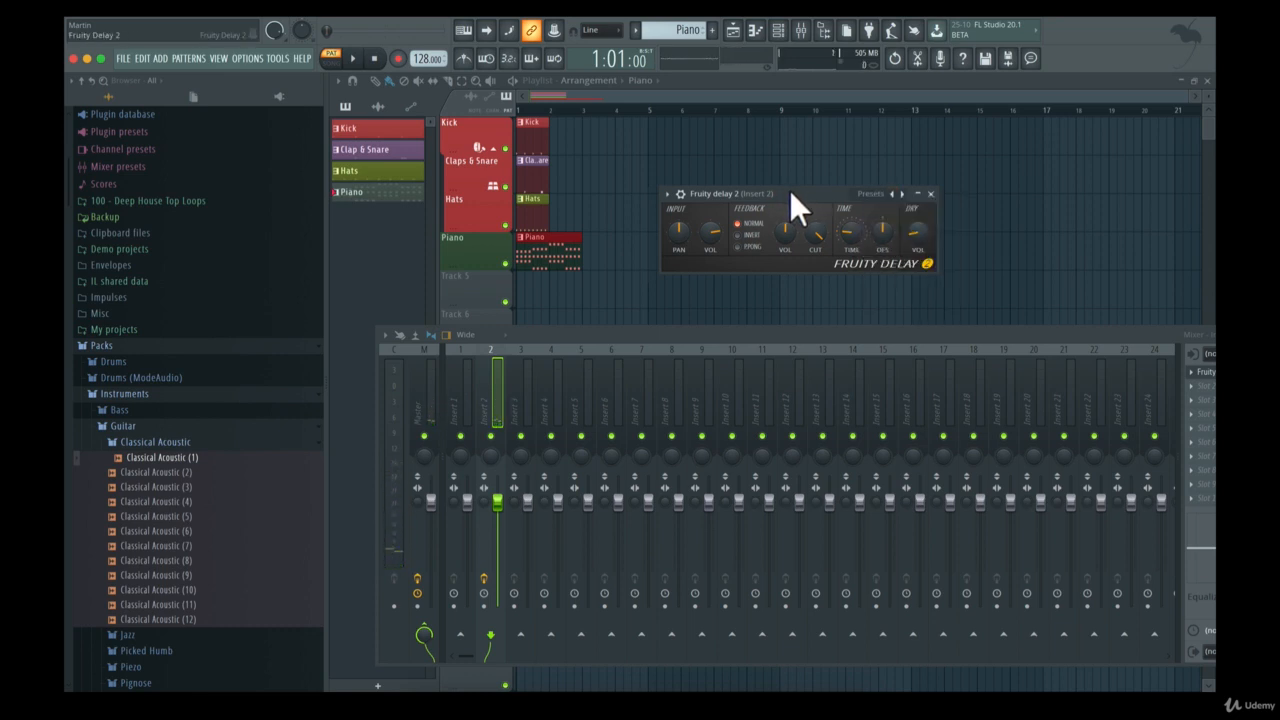
left_click(930, 194)
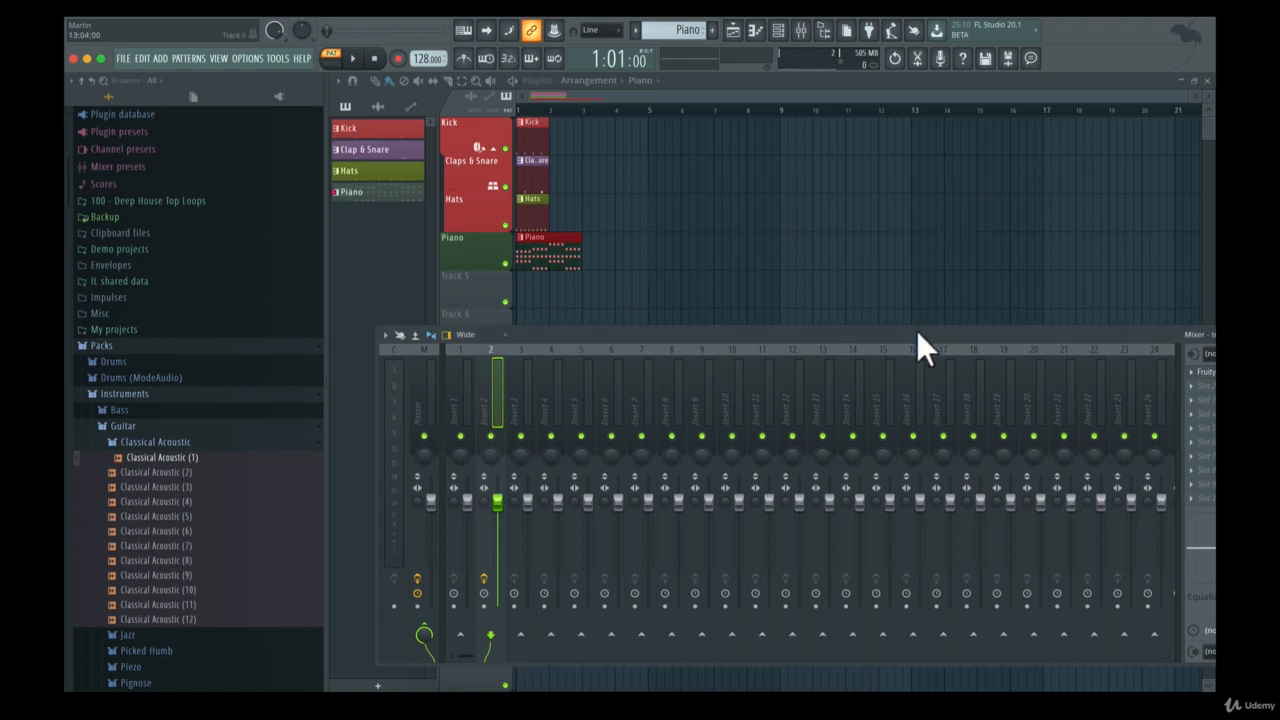
Lower the mix level of Fruity Delay 2 on Insert 2 to about 34% while the pattern plays, and stop playback
left_click_drag(916, 332, 663, 251)
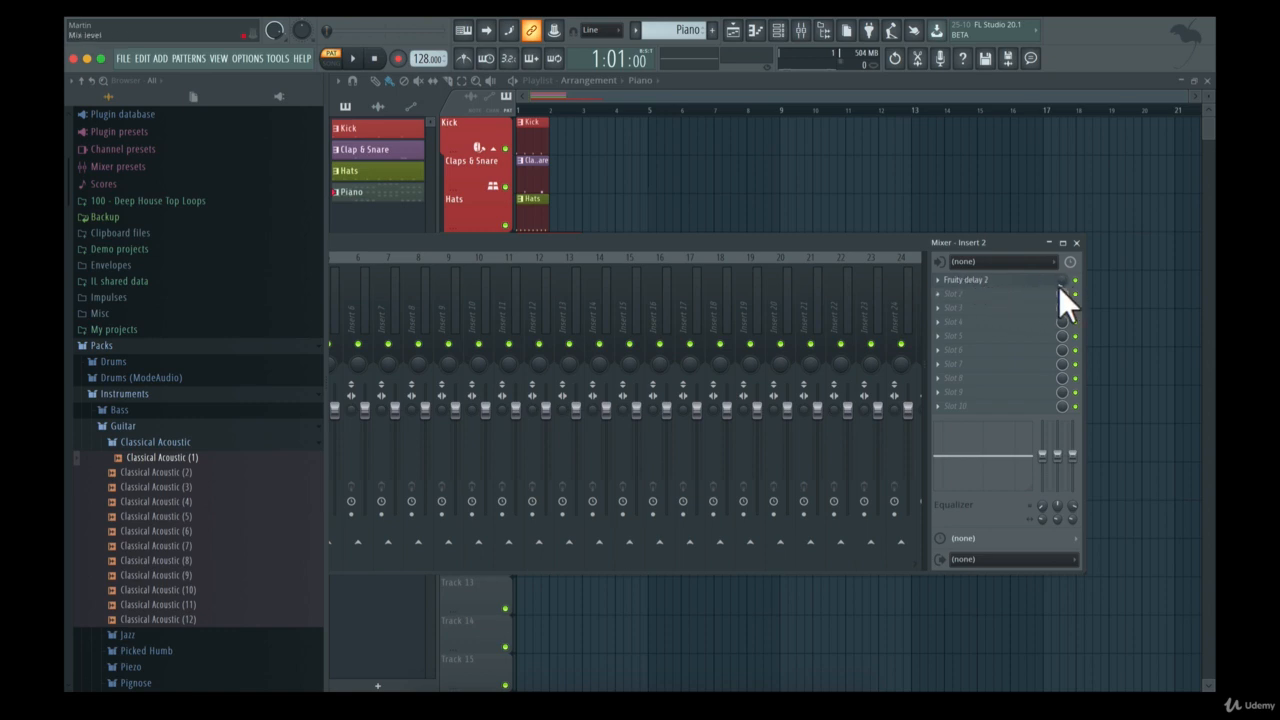
key("space")
left_click_drag(1062, 280, 1062, 252)
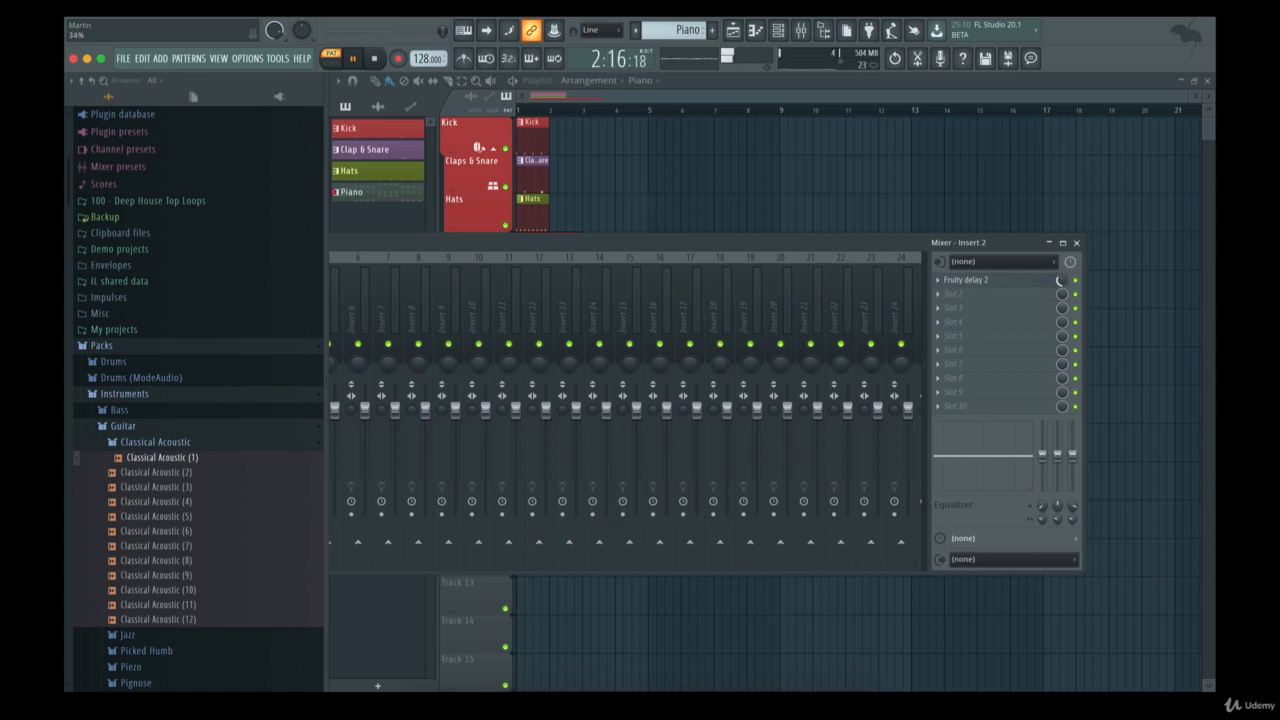
key("space")
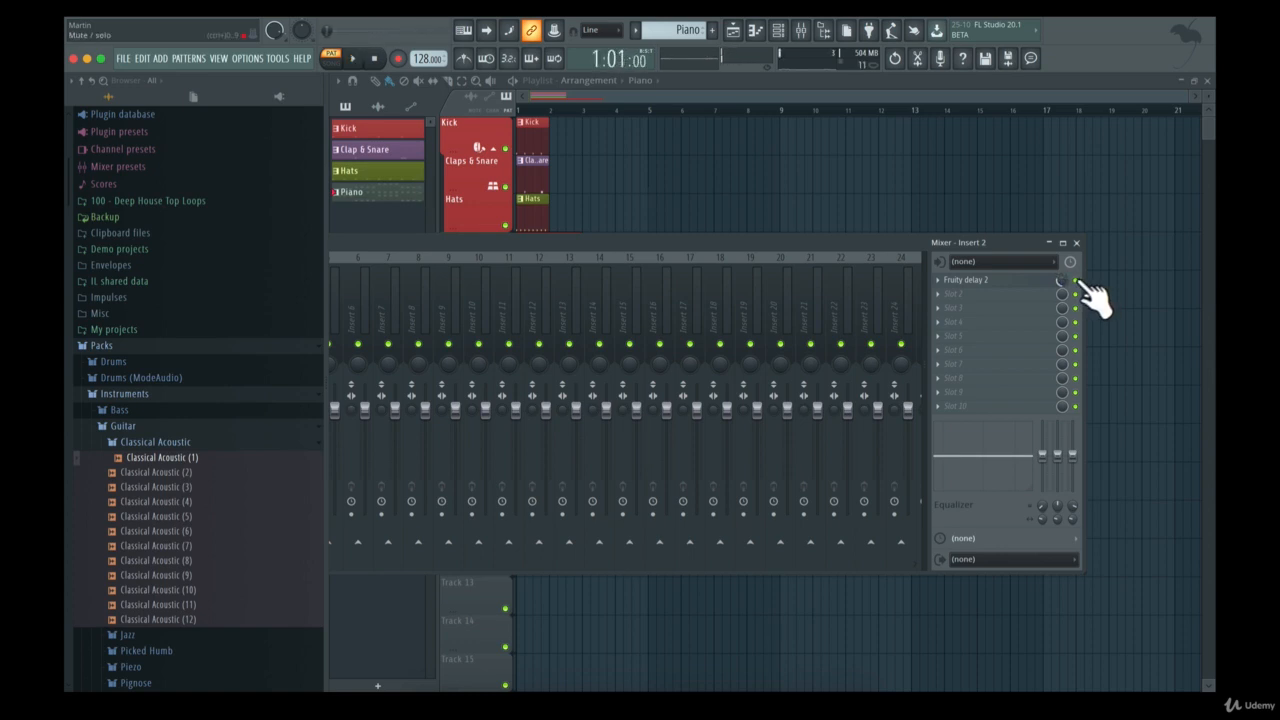
Try the mixer layouts Compact, Compact 2, Wide 2, Wide 3 and Wide alt one after another
left_click_drag(816, 240, 1036, 245)
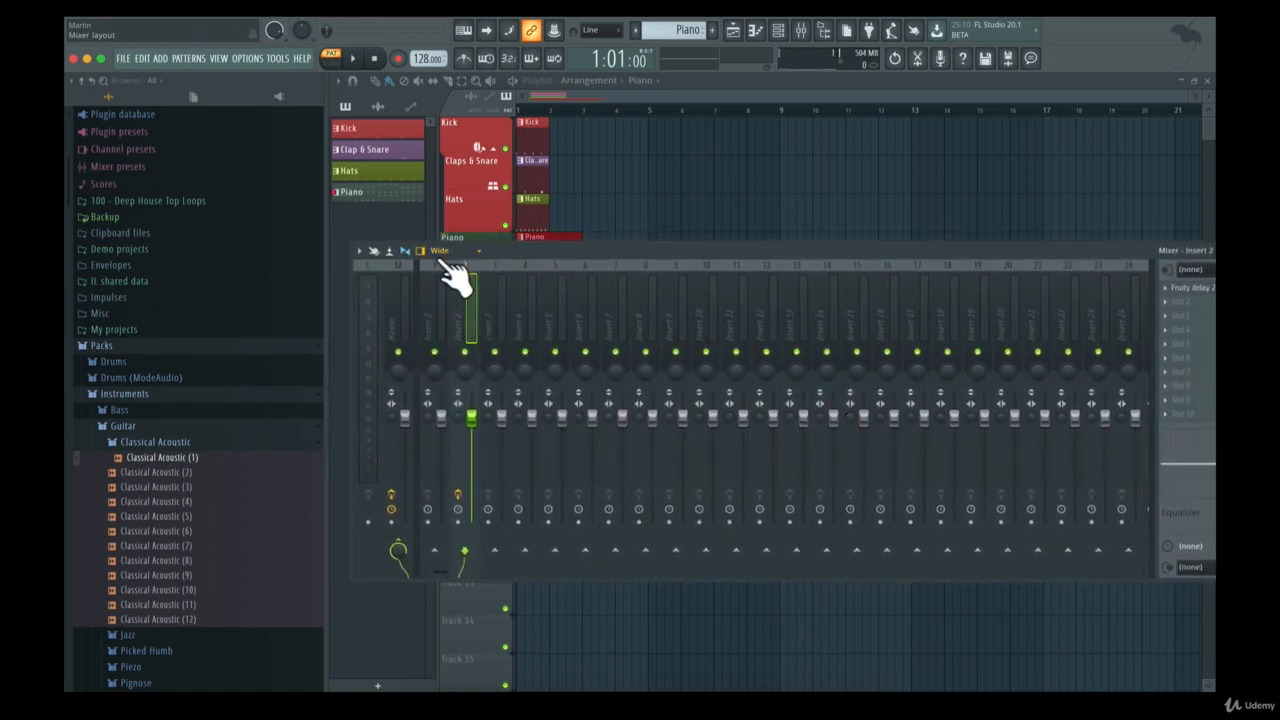
left_click(479, 251)
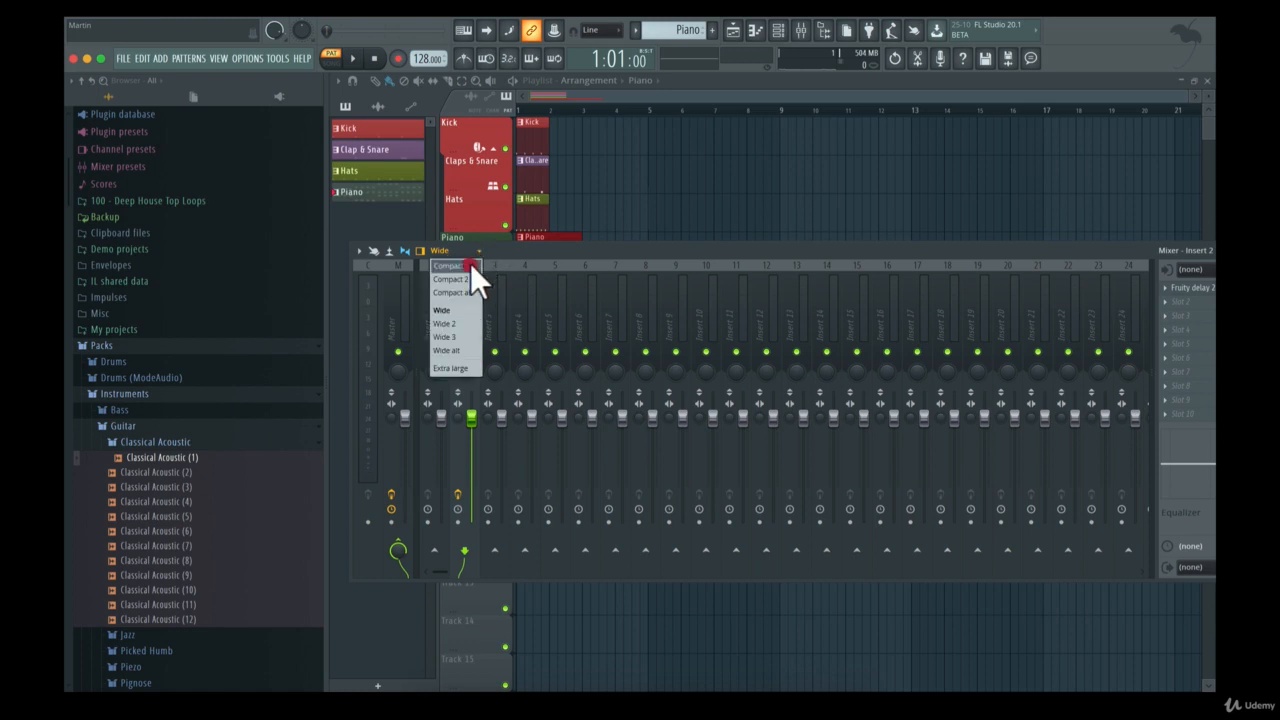
left_click(471, 276)
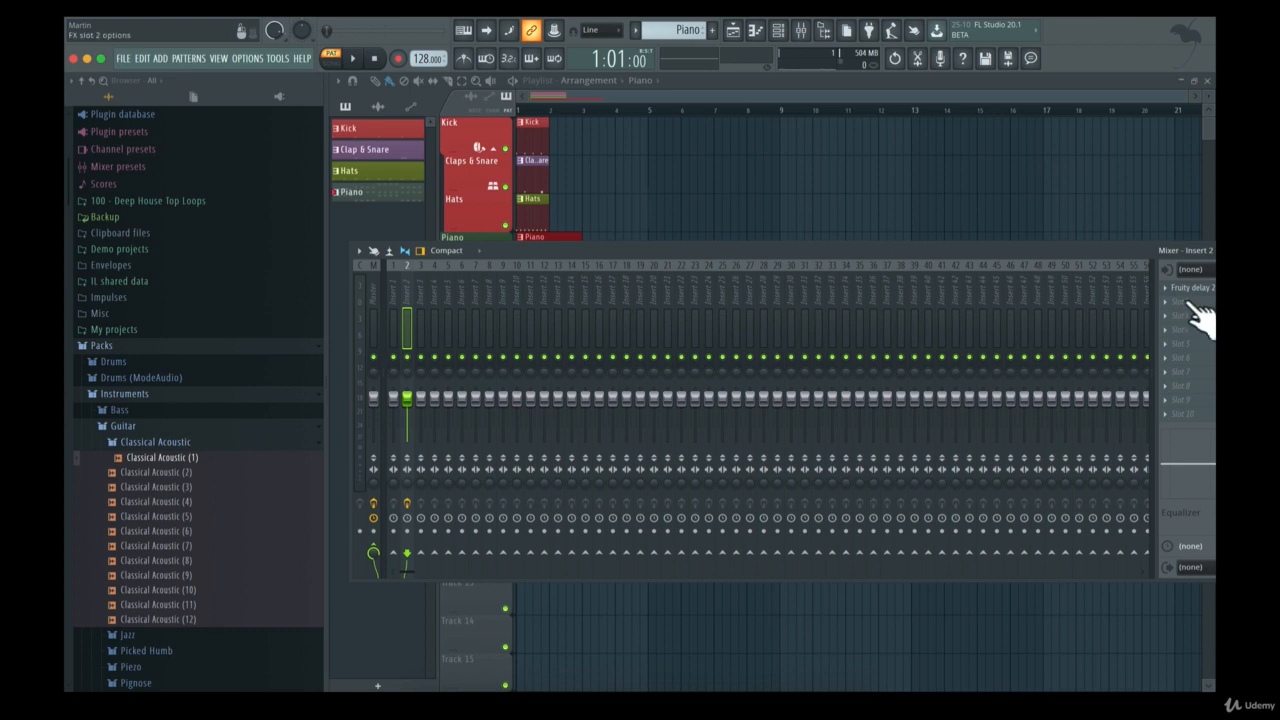
left_click(462, 252)
left_click(460, 276)
left_click(462, 252)
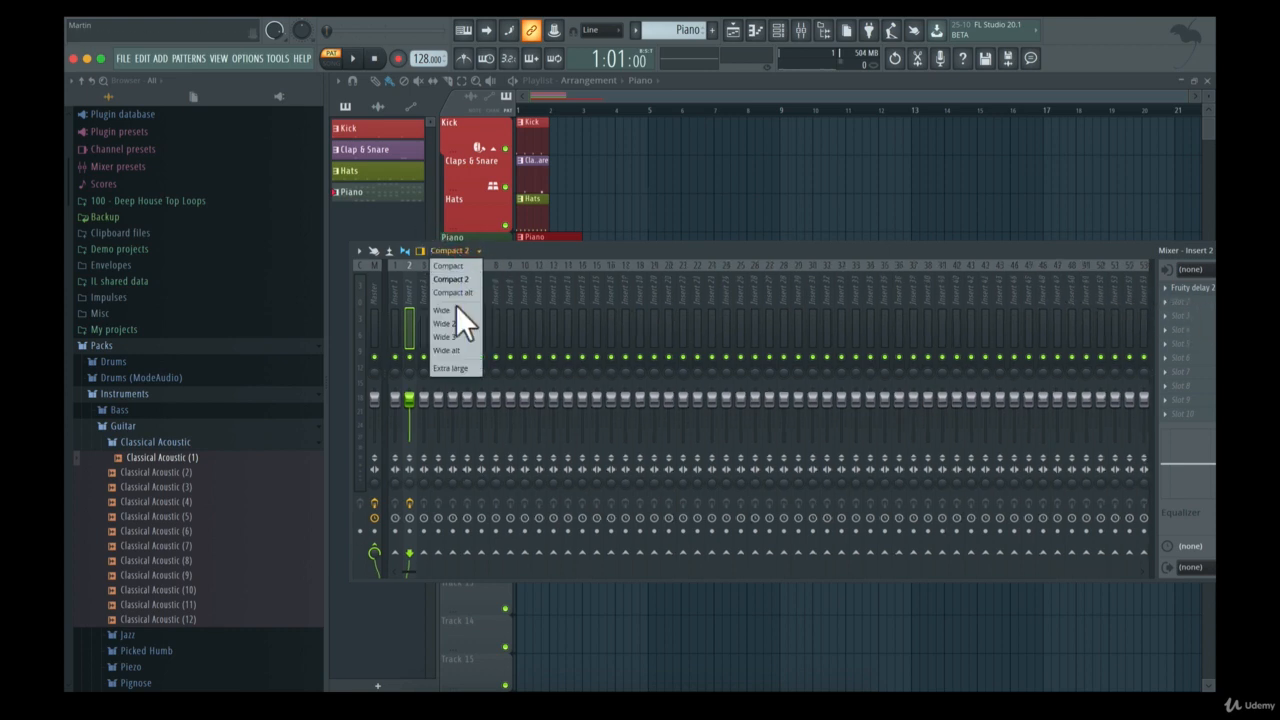
left_click(456, 325)
left_click(462, 252)
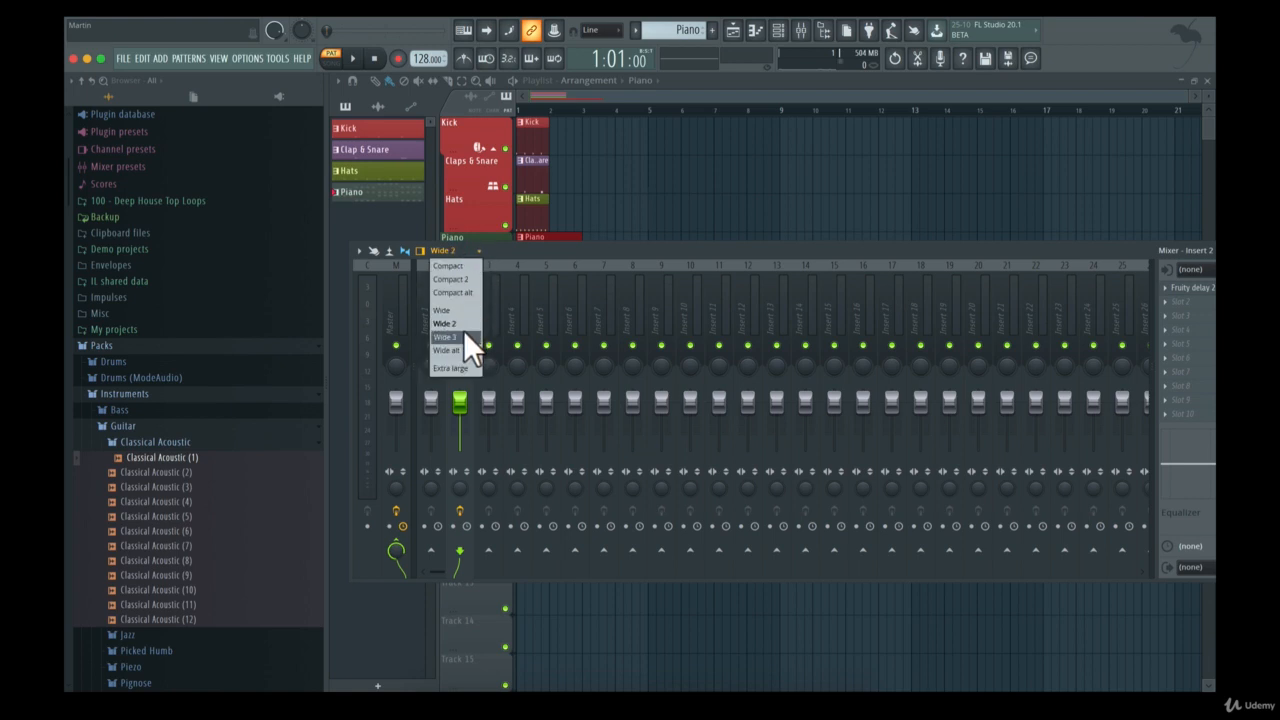
left_click(462, 337)
left_click(465, 251)
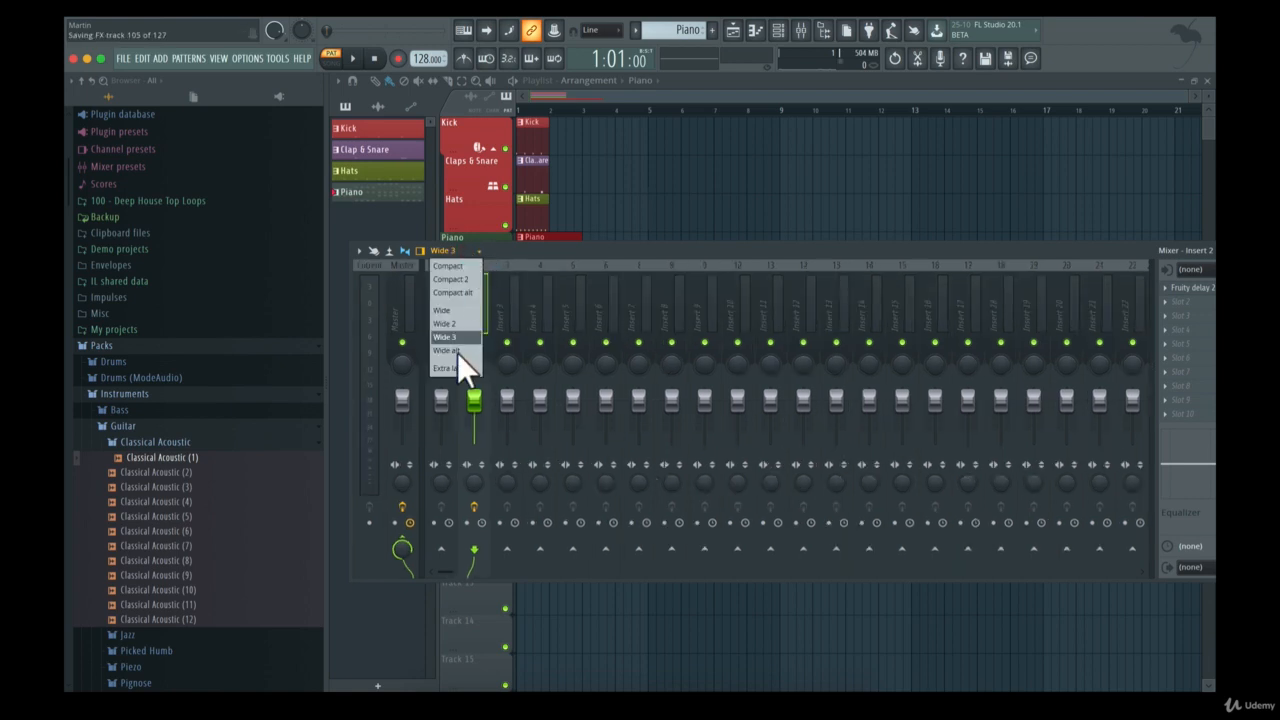
left_click(457, 350)
Set the mixer layout to Extra large and reposition the mixer window below the playlist's Piano track
left_click(465, 251)
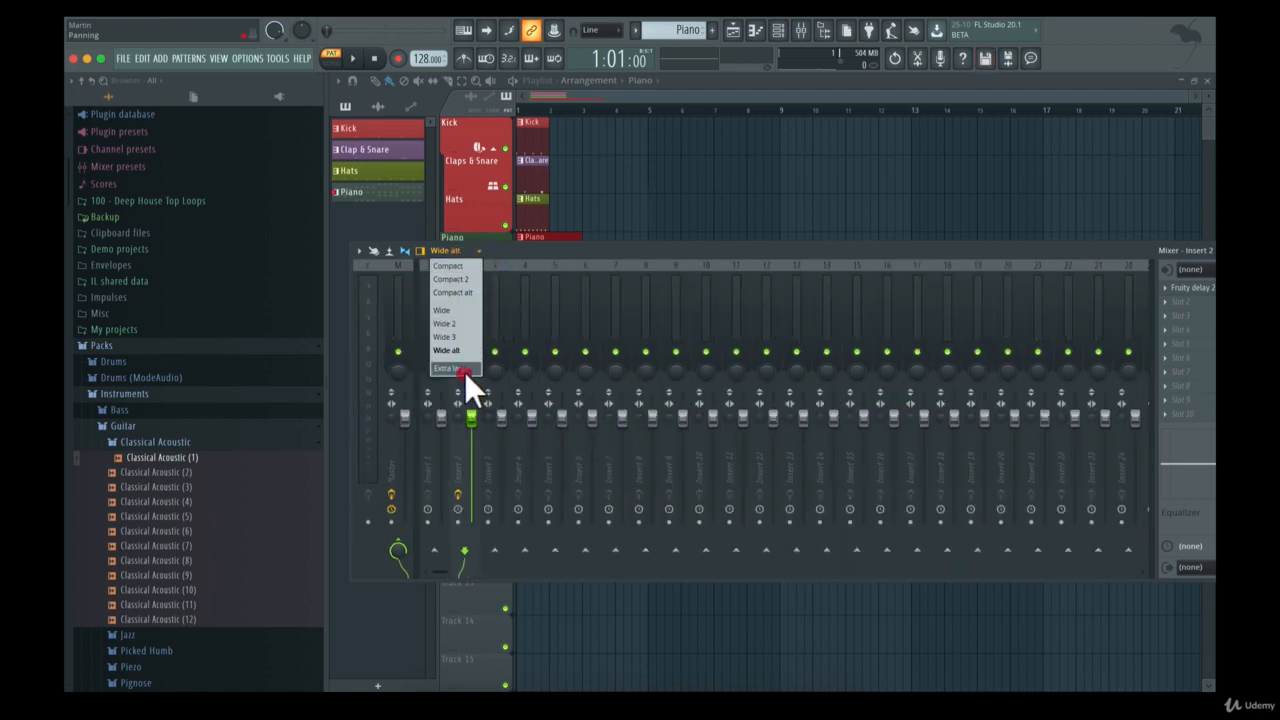
left_click(455, 368)
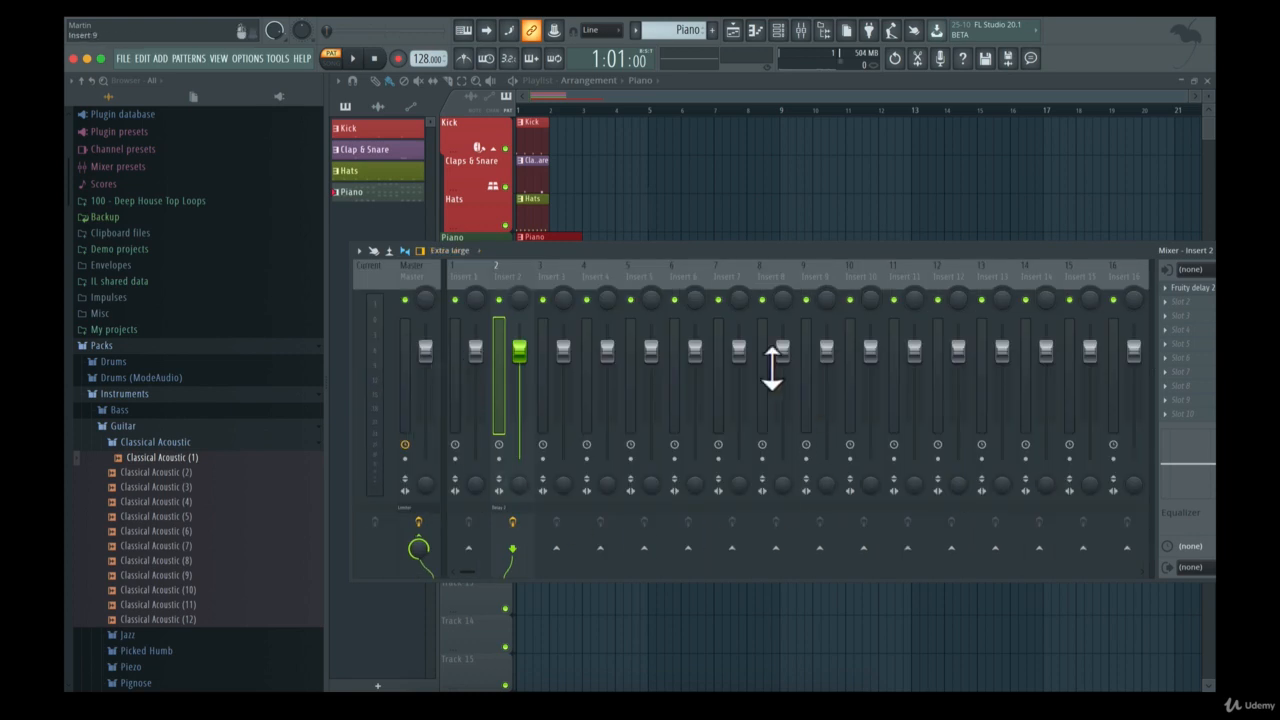
left_click_drag(659, 248, 614, 264)
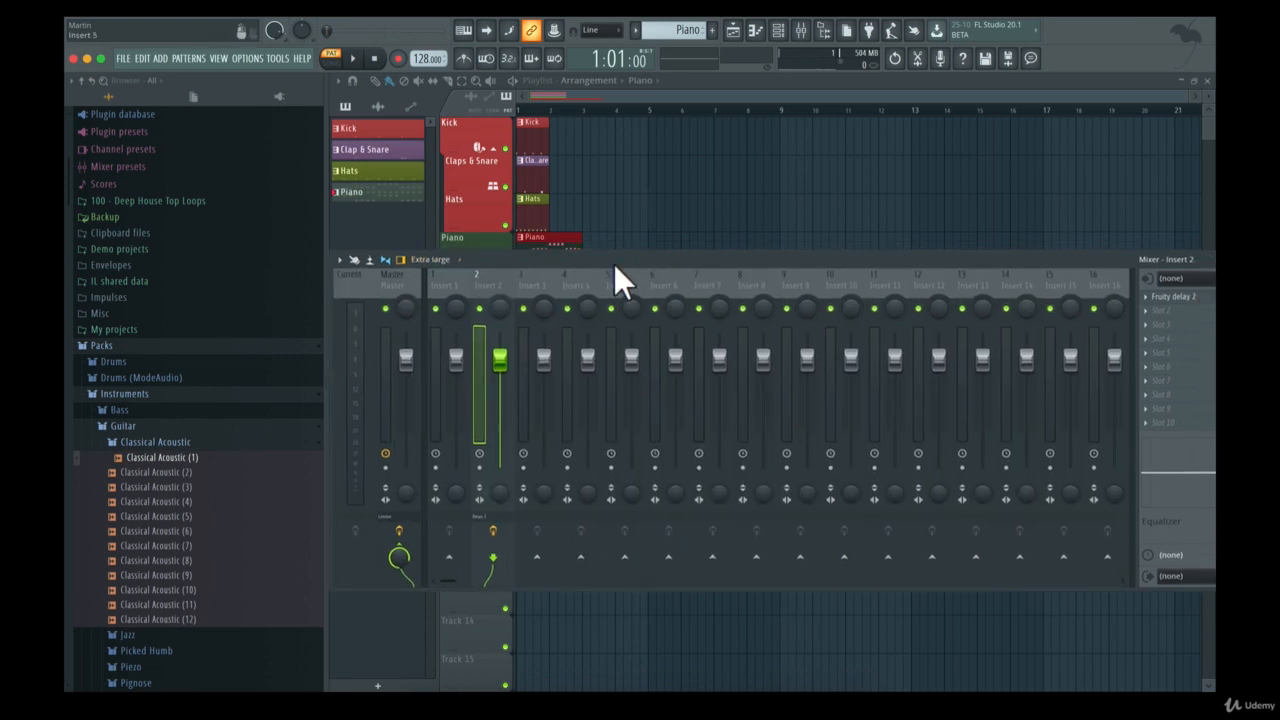
Rename mixer track Insert 2 as "Piano" and give it a dark green color
right_click(517, 272)
left_click(486, 281)
right_click(485, 281)
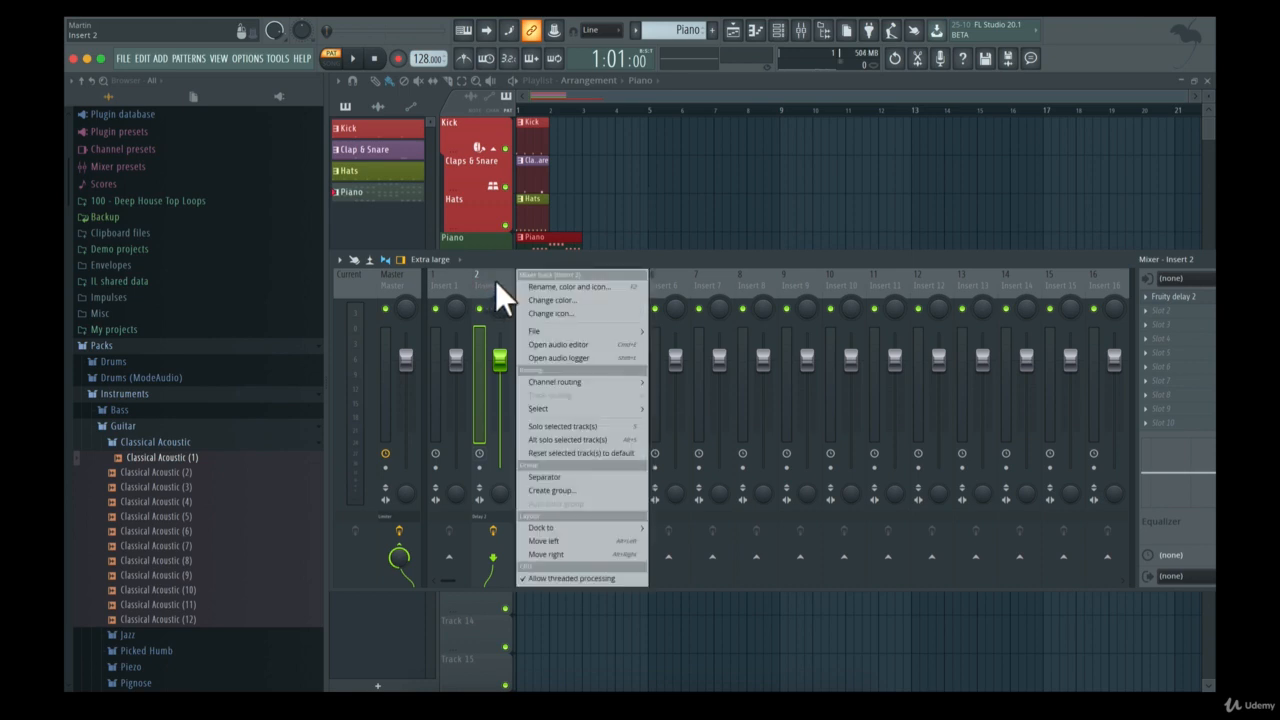
left_click(541, 285)
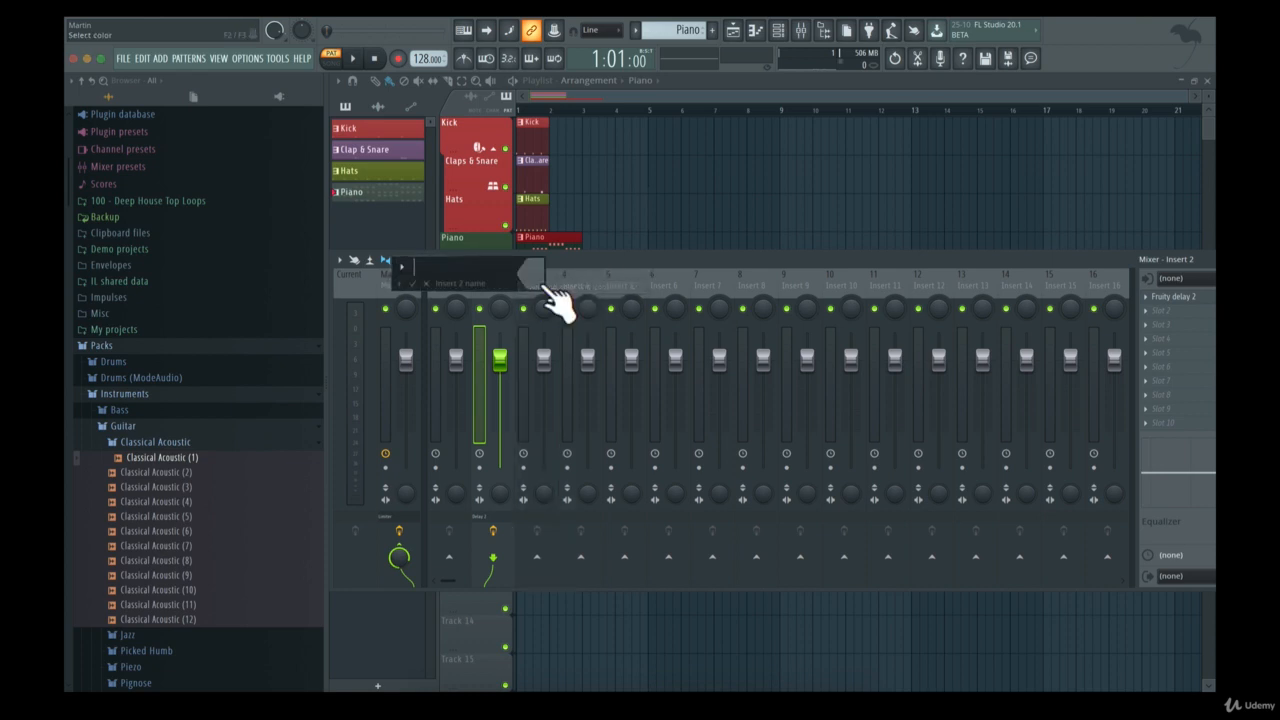
key("shift")
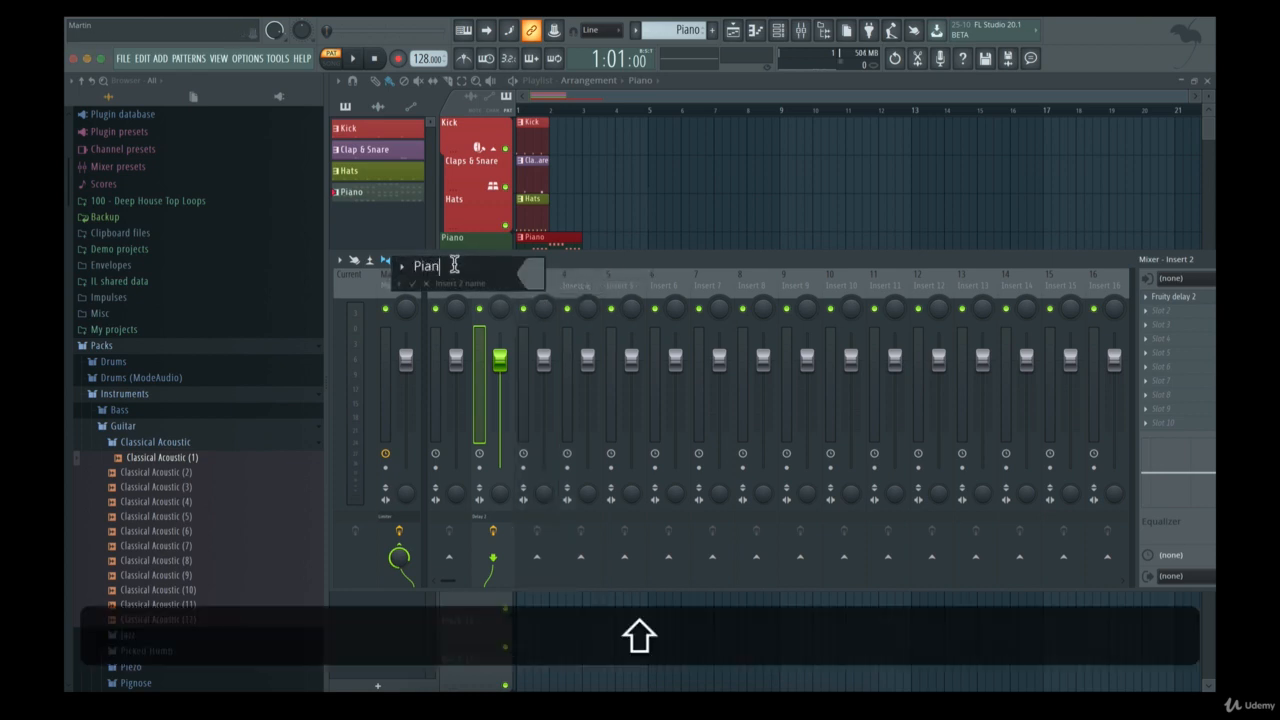
left_click(534, 276)
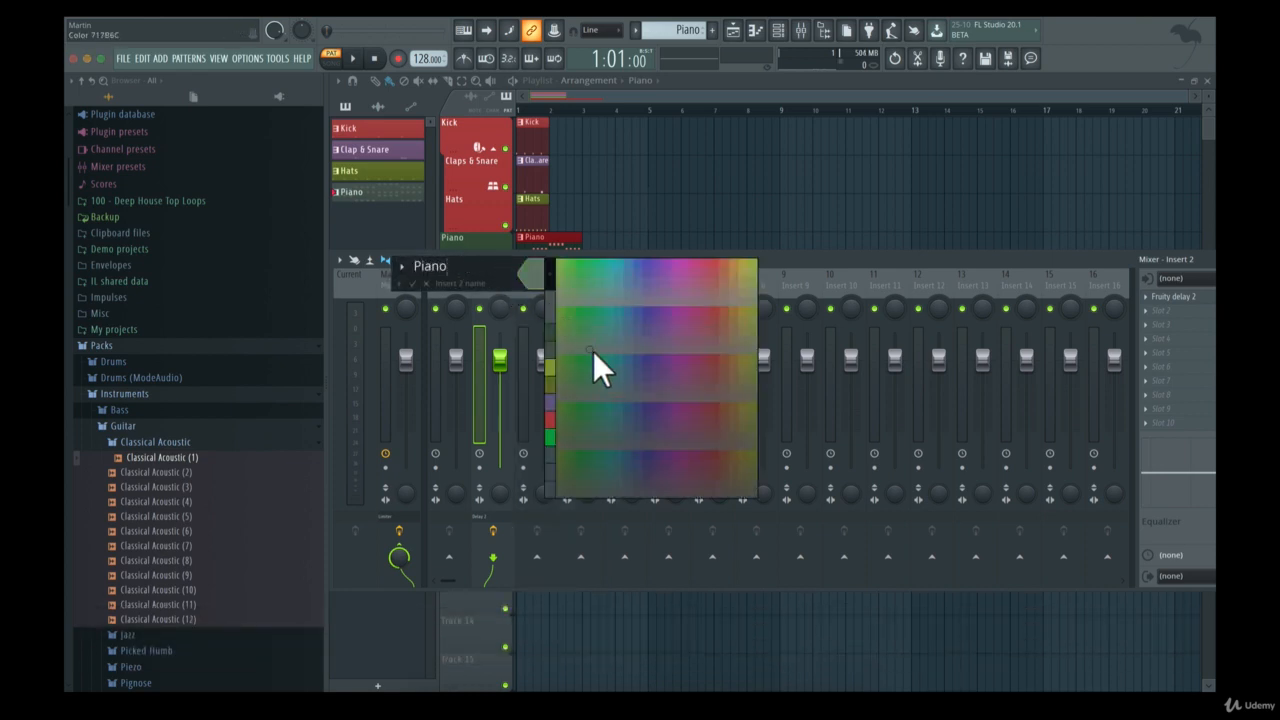
left_click(552, 333)
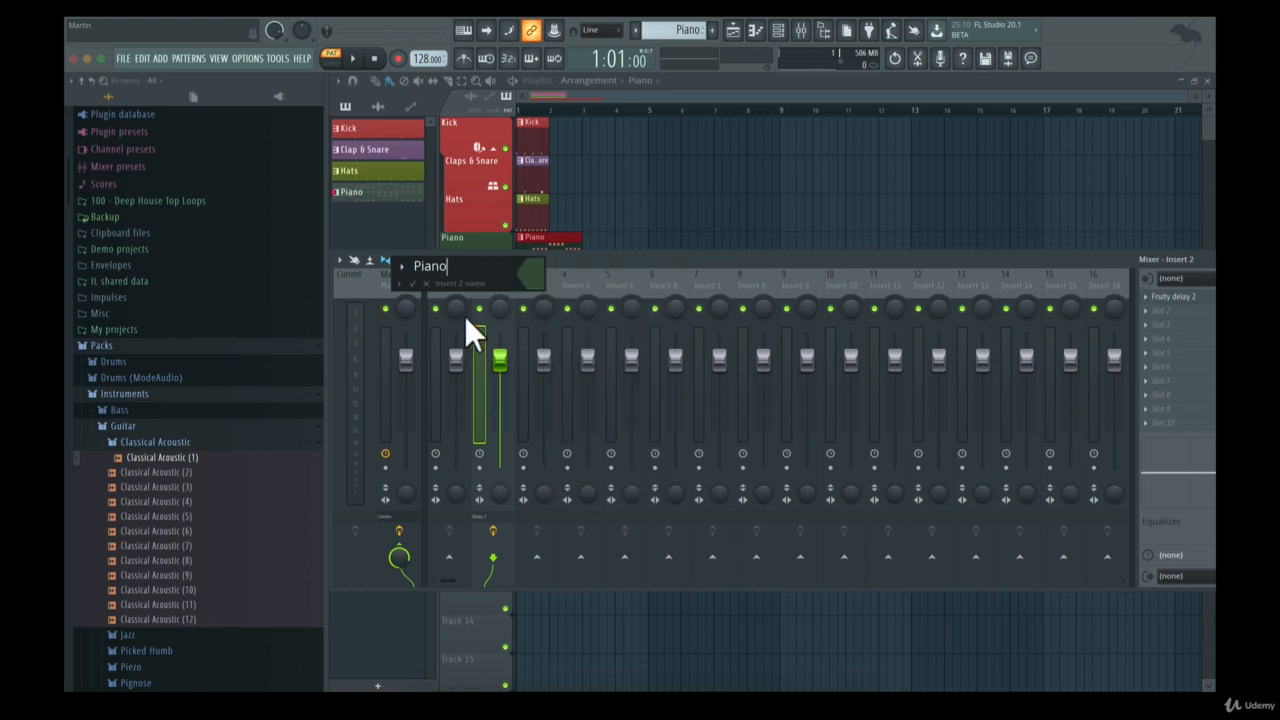
left_click(410, 282)
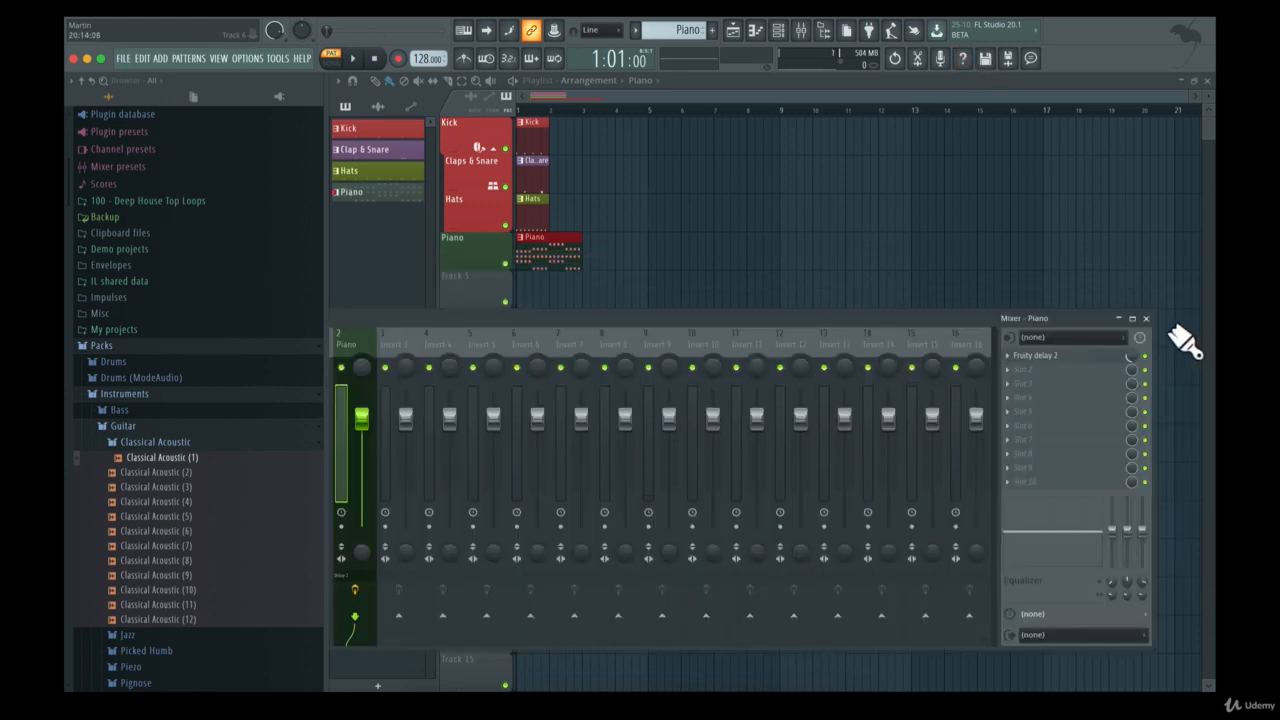
Close the mixer and narrow the browser to give the playlist more room
left_click(1146, 318)
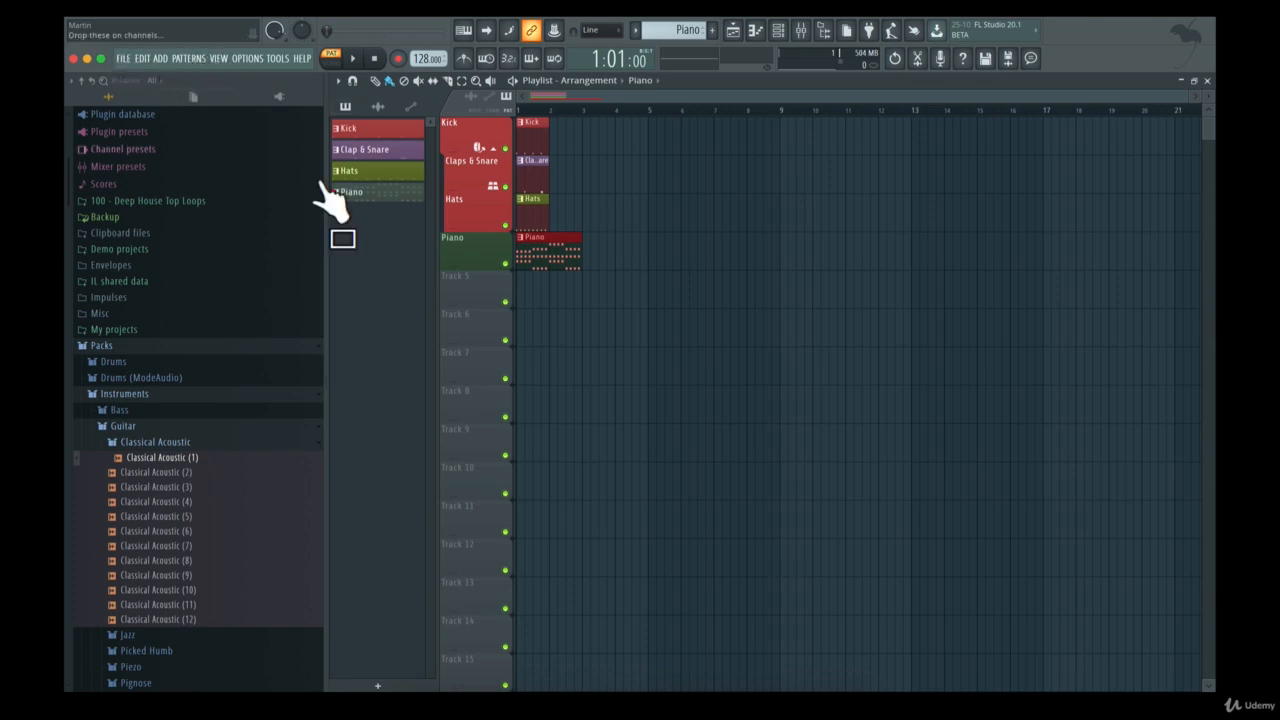
left_click_drag(328, 228, 234, 229)
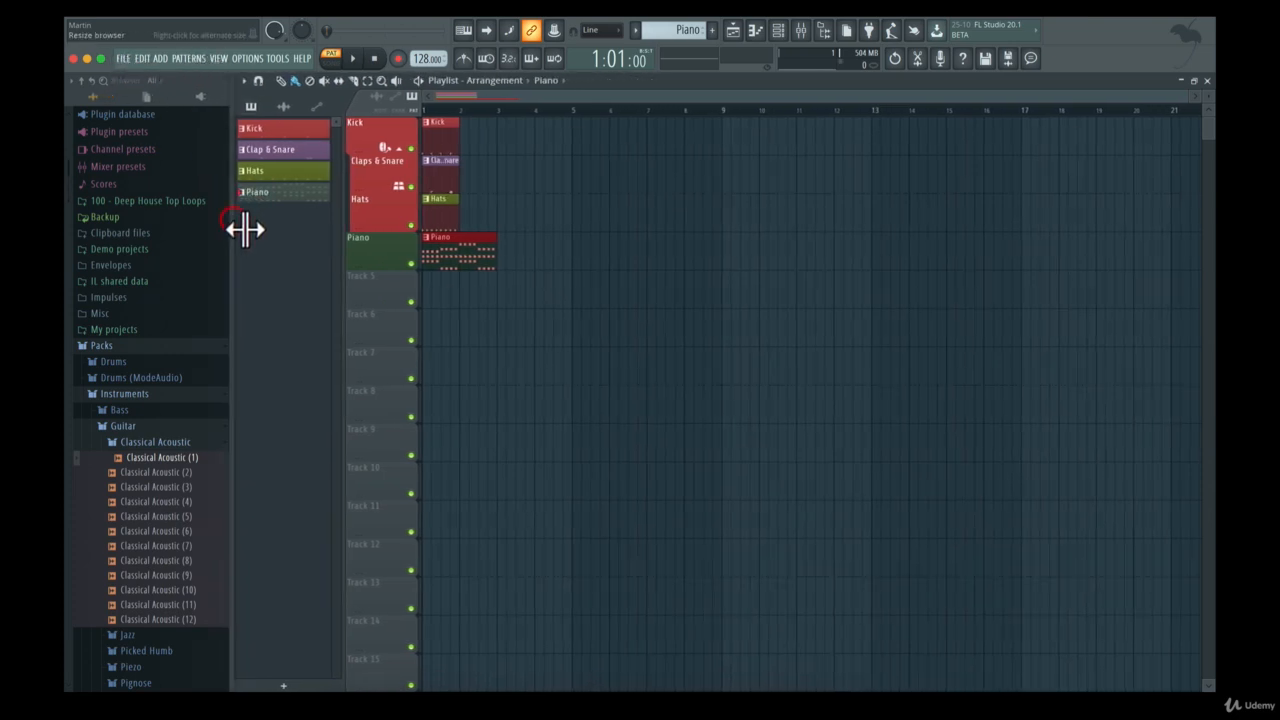
left_click(121, 58)
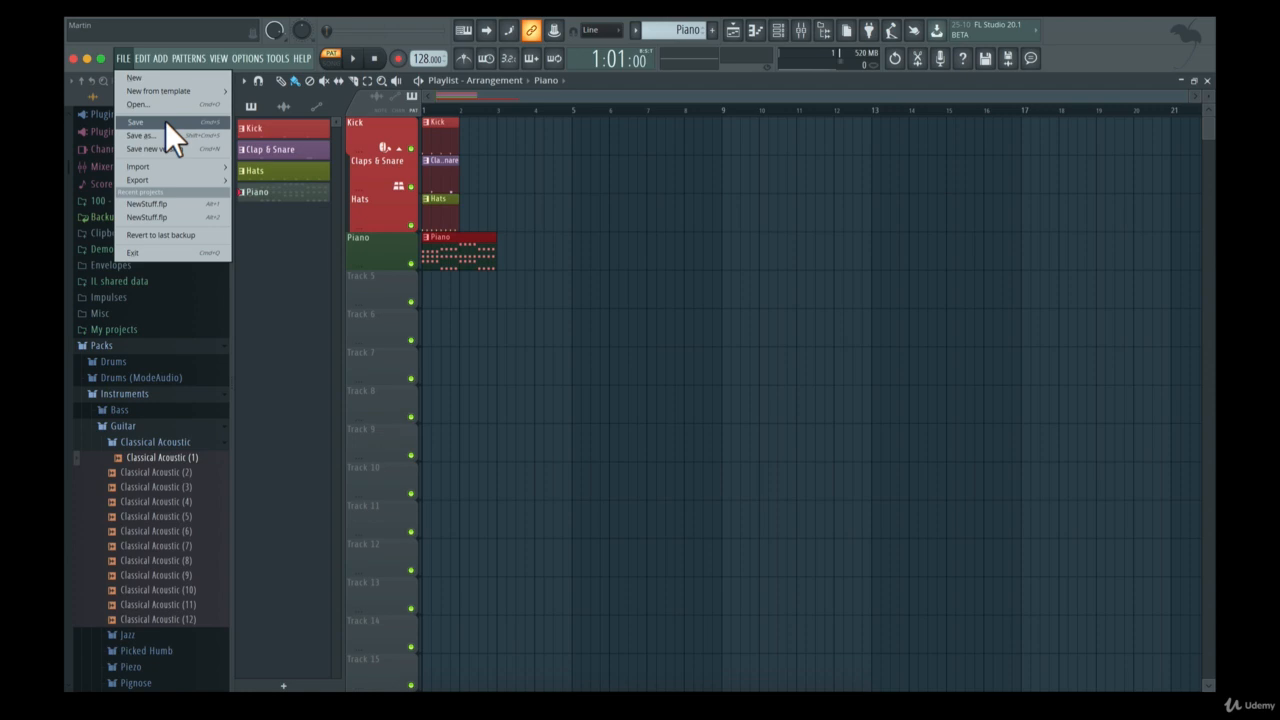
mouse_move(163, 178)
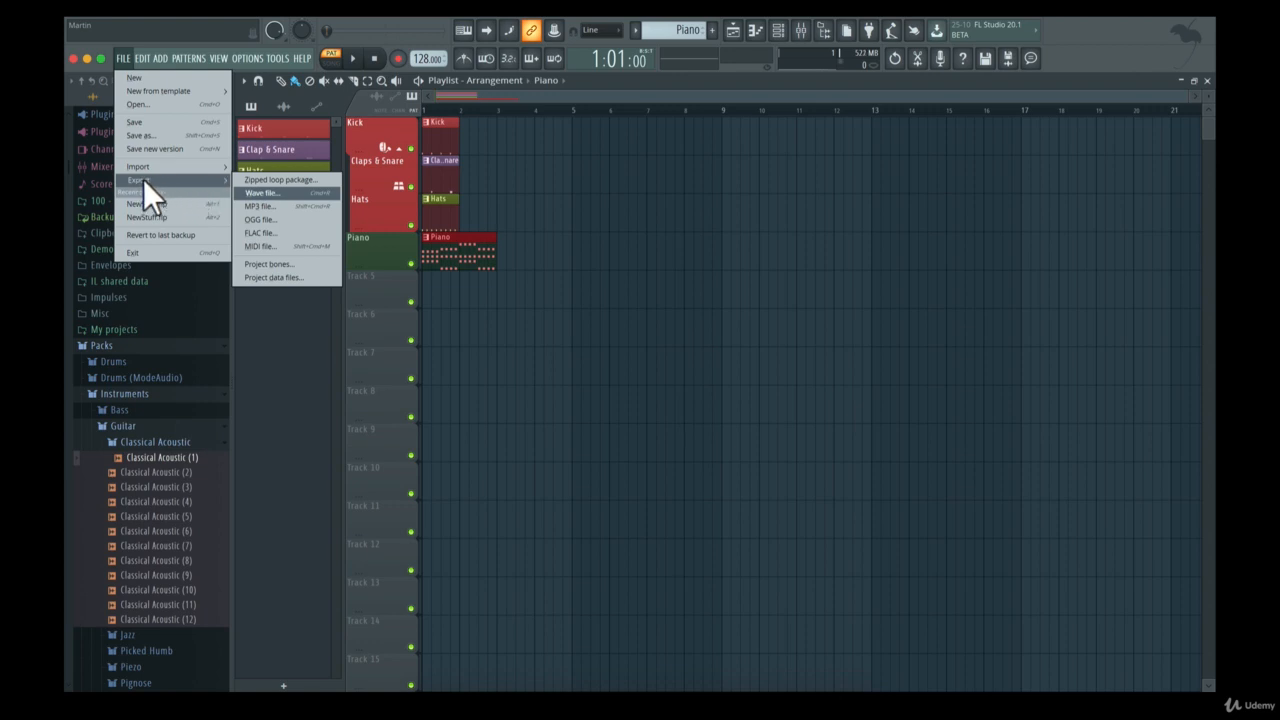
left_click(282, 194)
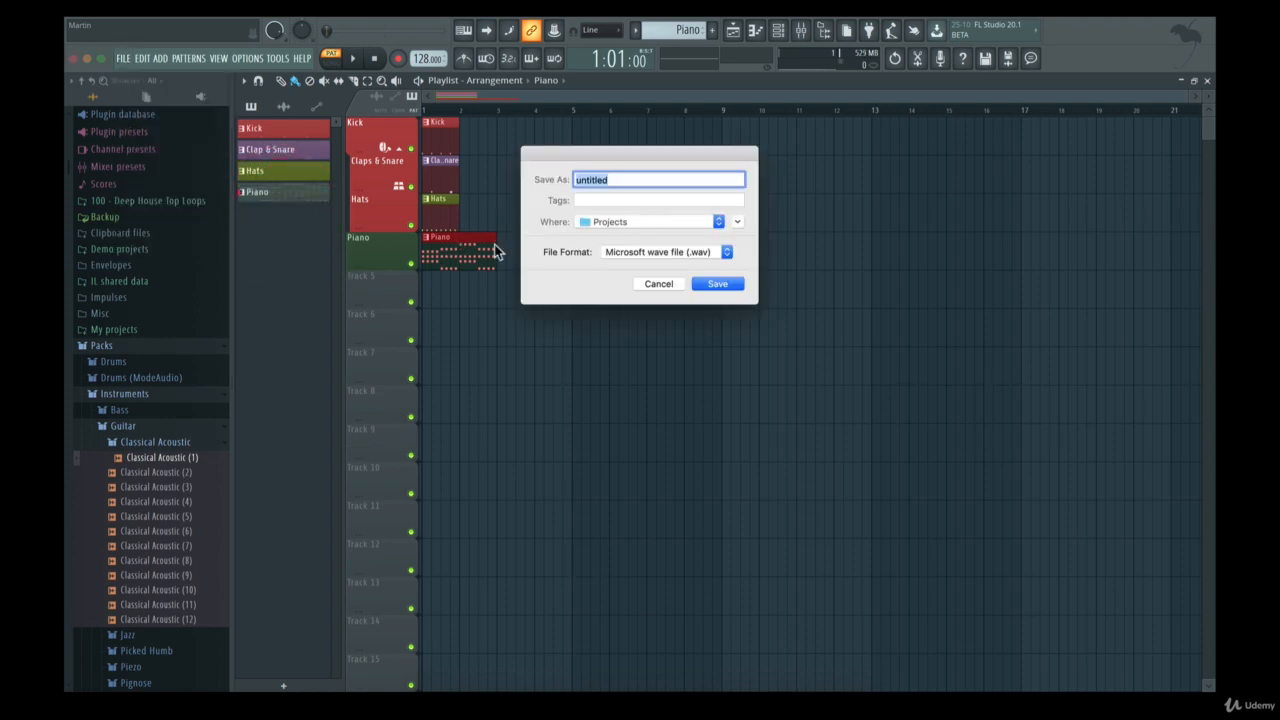
left_click(659, 284)
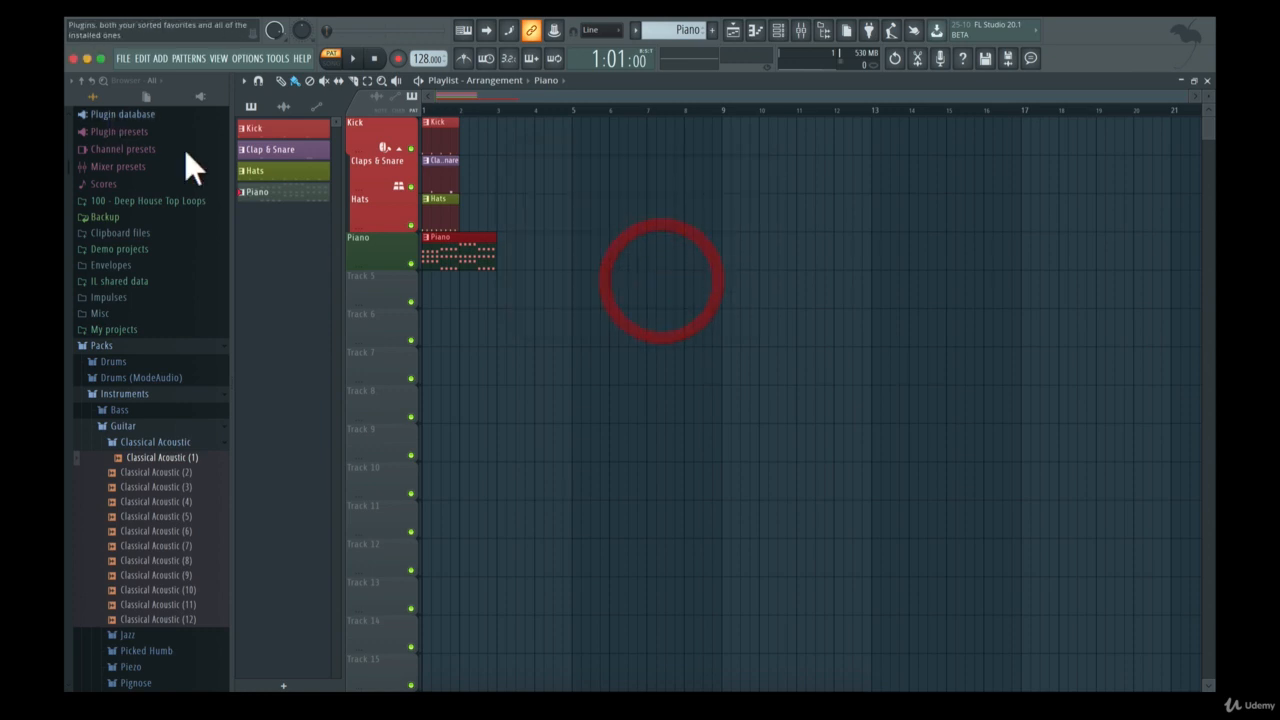
Start an export of the project as the wave file "untitled" in the Projects folder to bring up the rendering settings
left_click(123, 58)
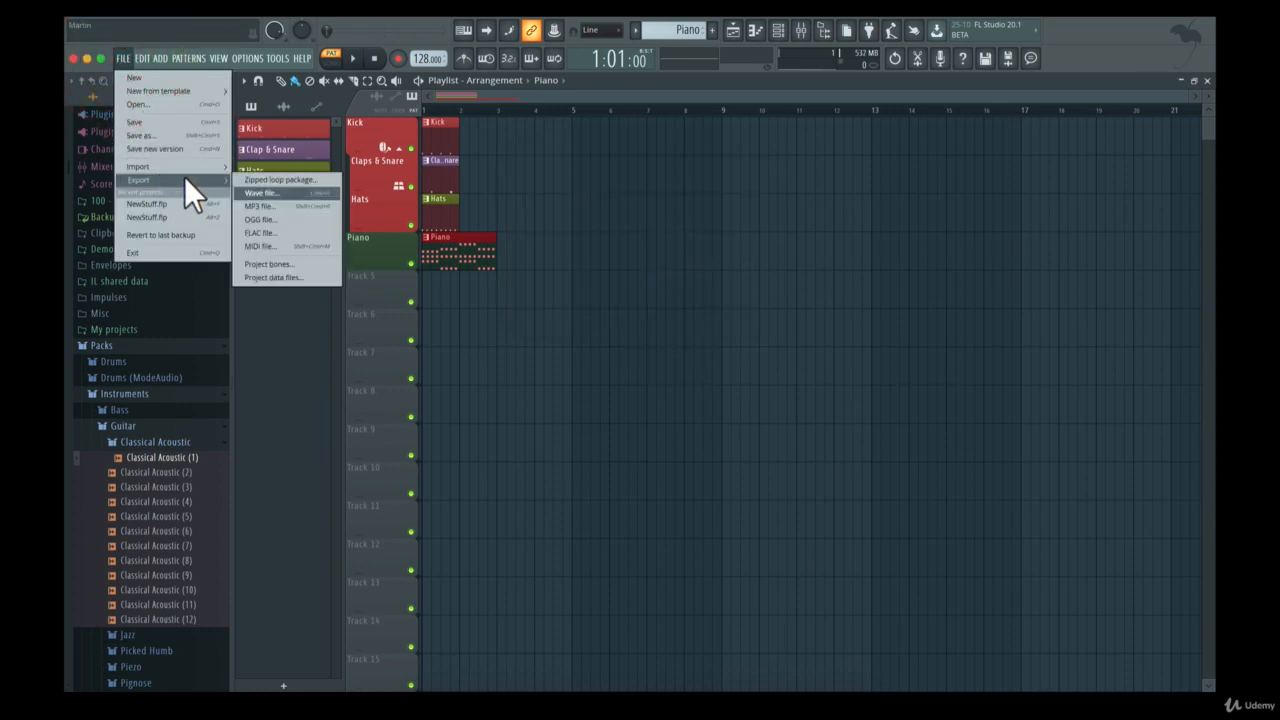
left_click(313, 207)
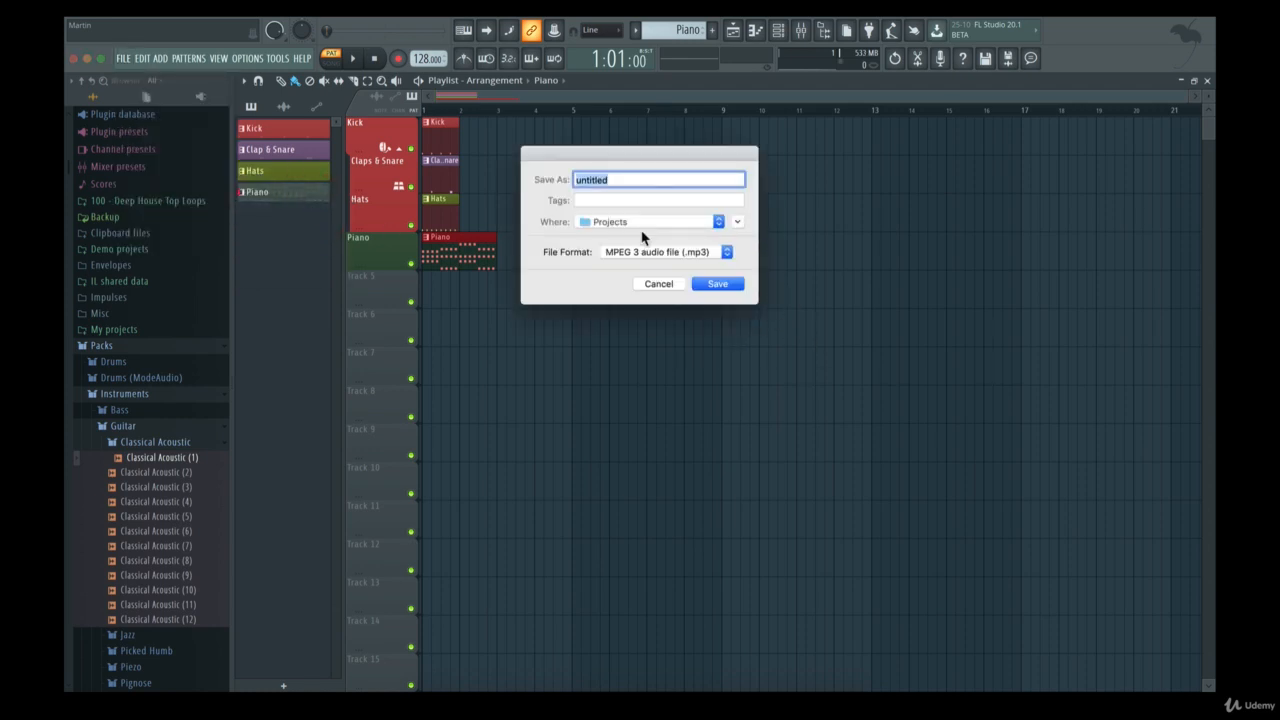
left_click(667, 252)
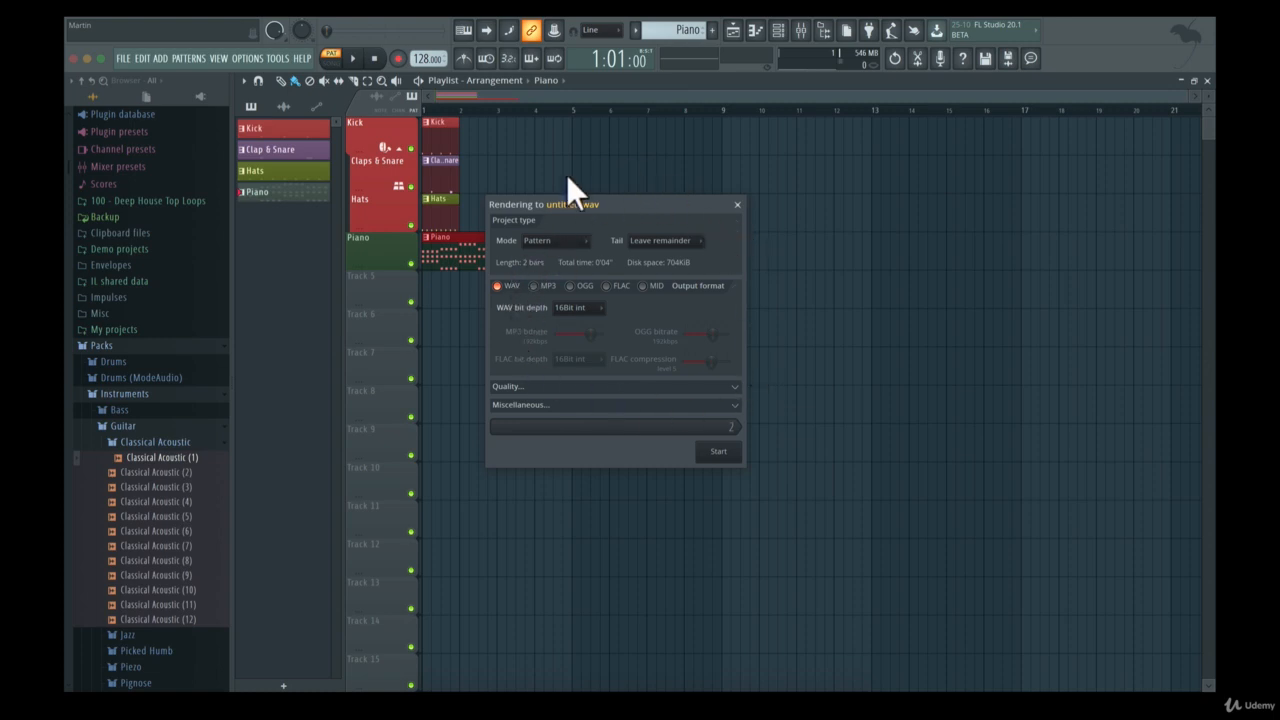
Review the render Mode and Tail options, keeping Pattern mode and the Leave remainder tail
left_click(540, 242)
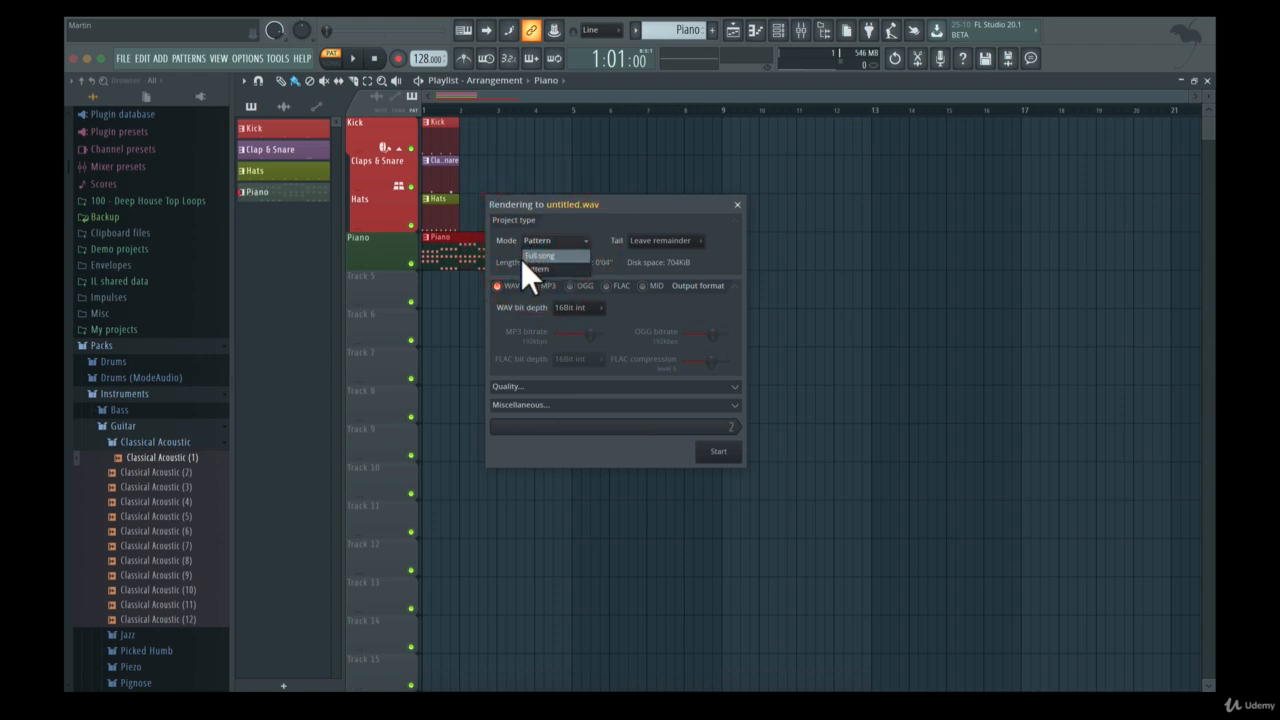
left_click(527, 270)
left_click(642, 240)
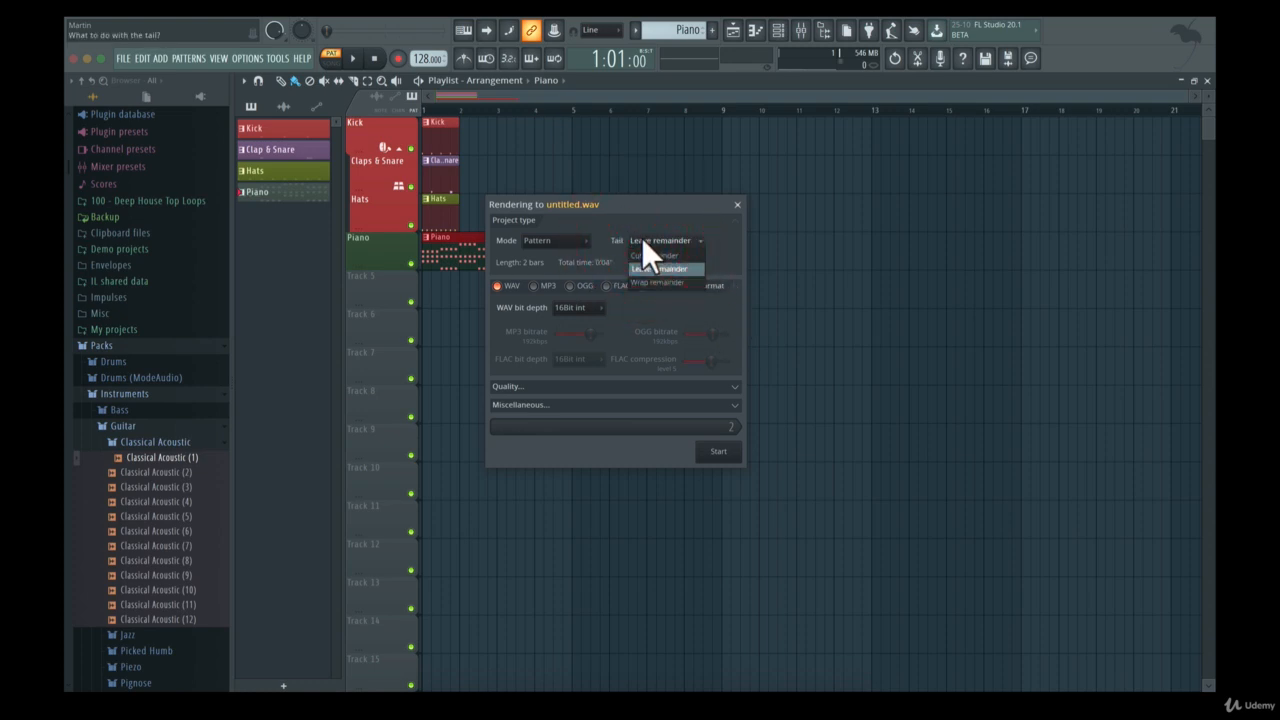
left_click(649, 224)
left_click(645, 241)
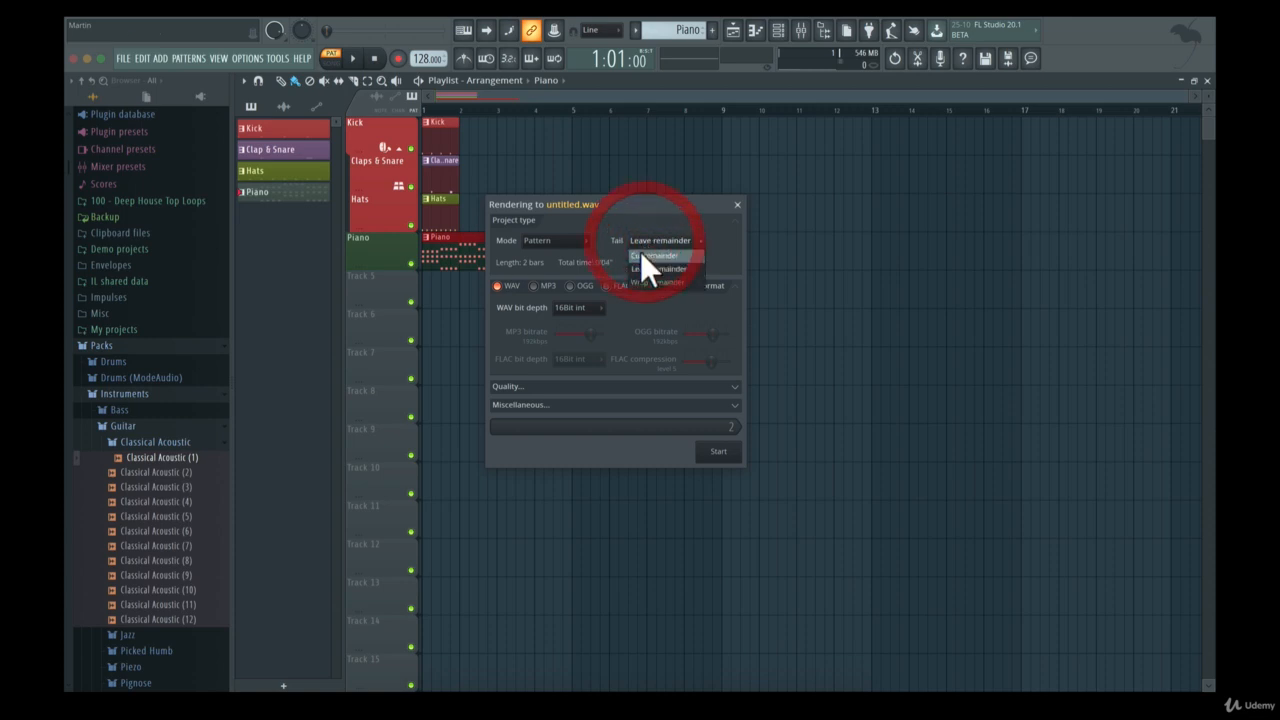
left_click(652, 228)
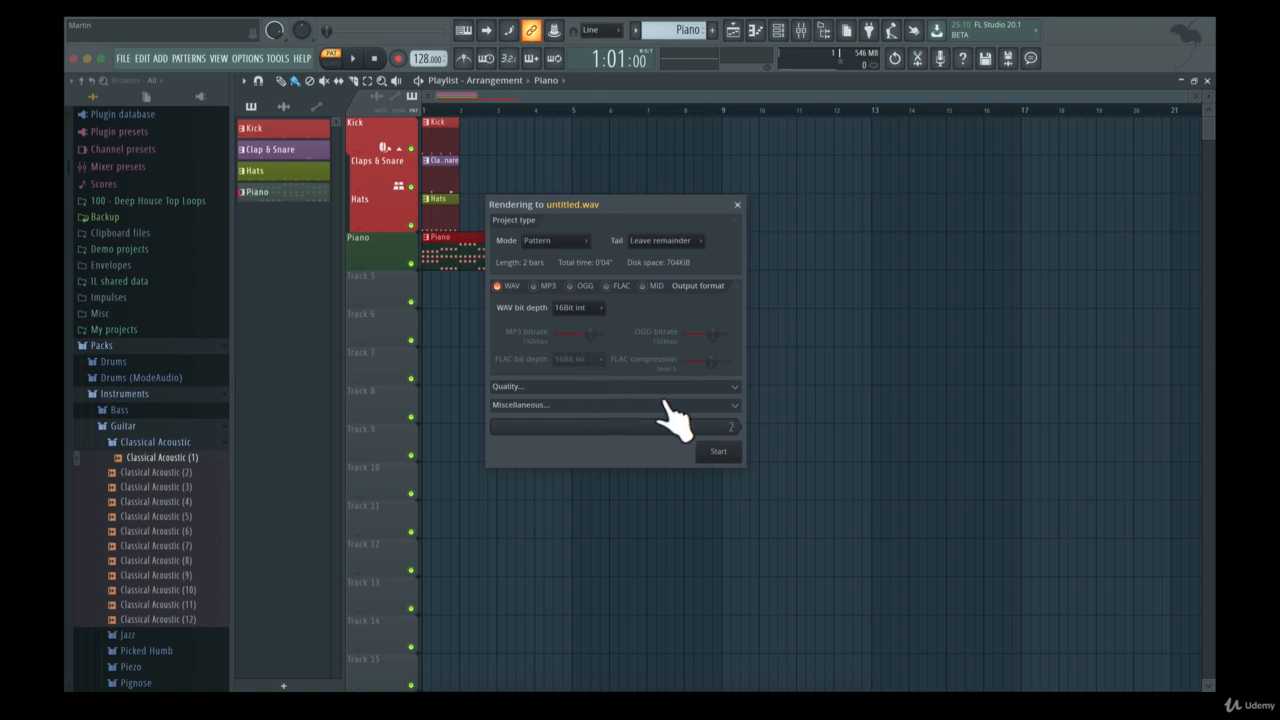
Expand the Quality and Miscellaneous rendering options to examine them, and close the settings without rendering
left_click(708, 386)
left_click(710, 465)
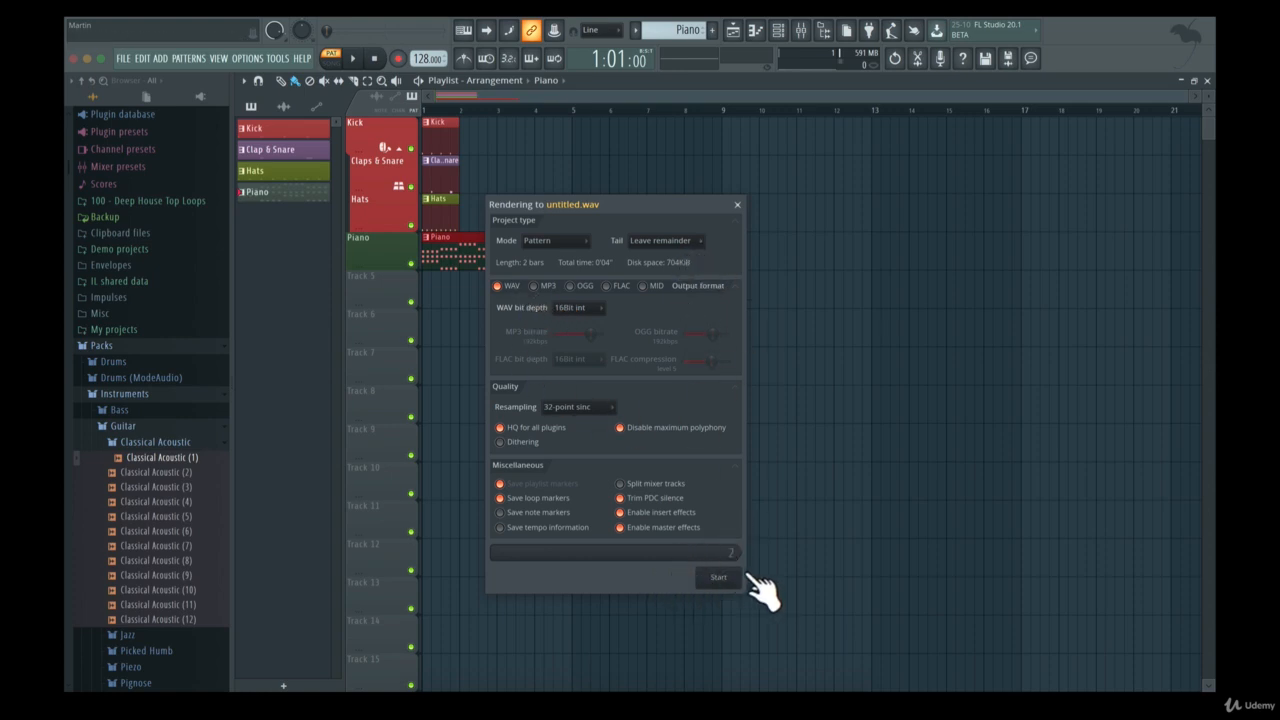
left_click(737, 205)
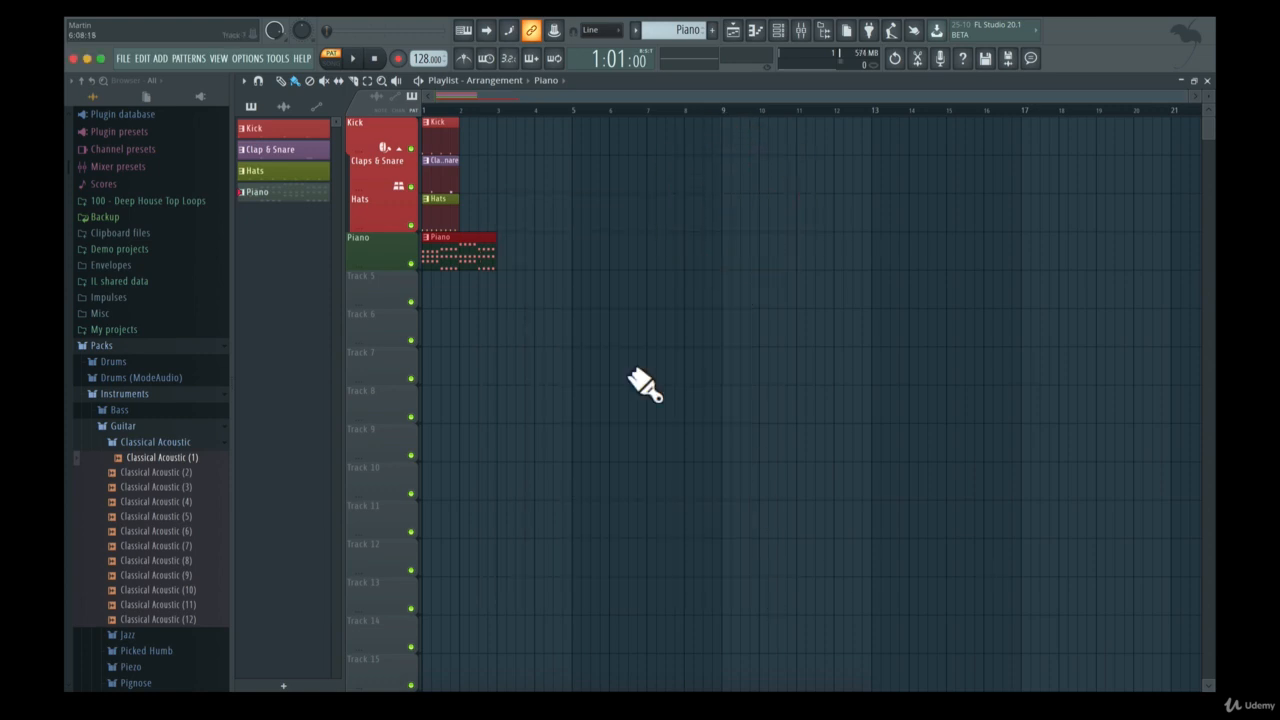